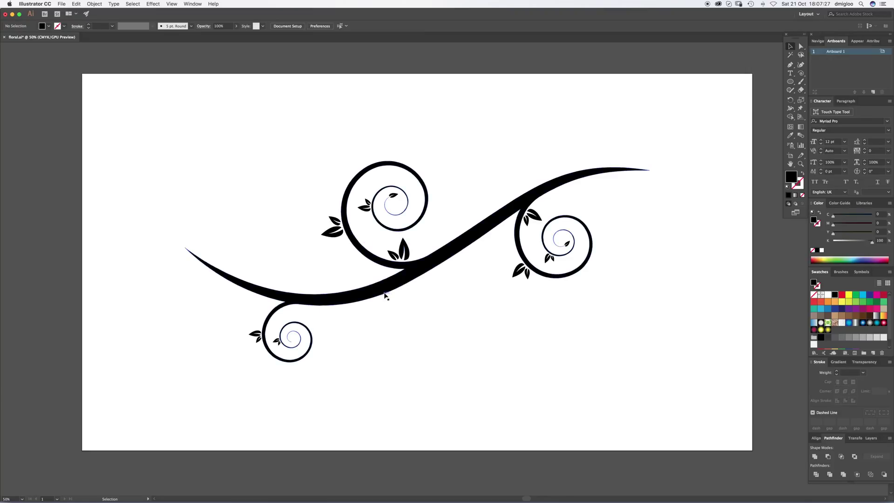
- Move the vine ornament up and scale it down to about 58% near the artboard top
left_click_drag(411, 269, 410, 223)
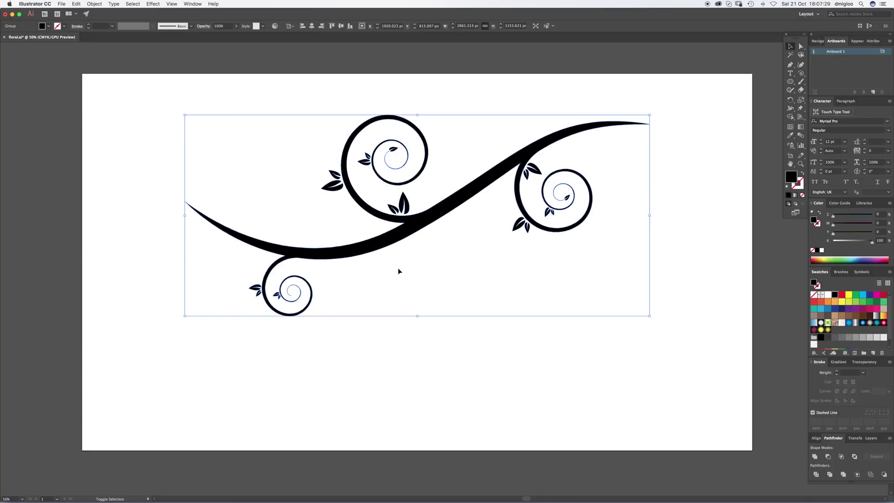
left_click_drag(421, 318, 419, 233)
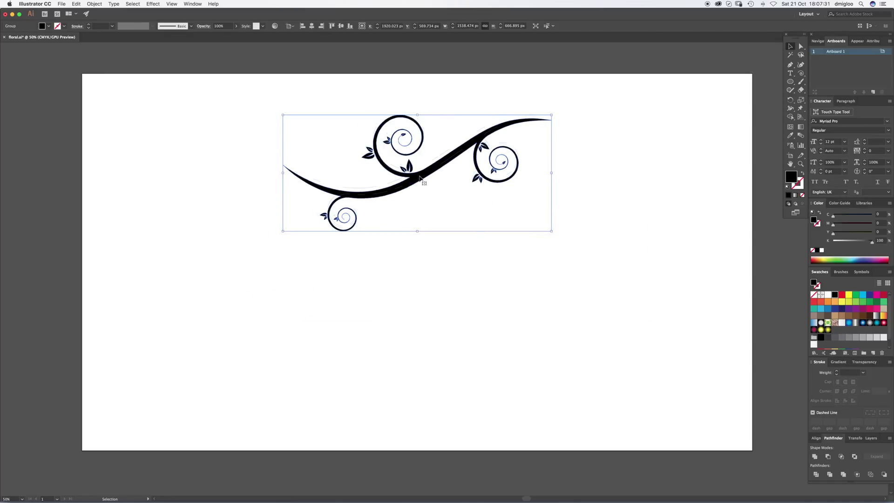
left_click_drag(419, 184, 416, 166)
left_click(399, 256)
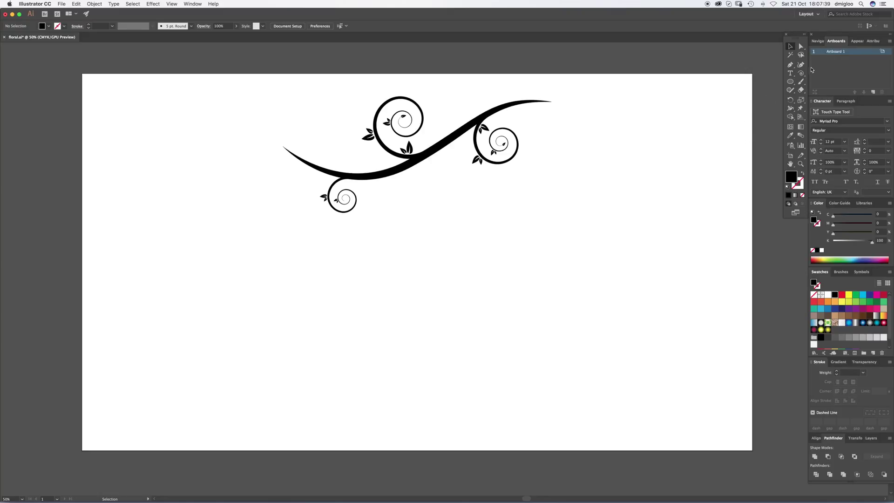
- Drag out a spiral with the Spiral Tool below the ornament, adjusting its turns with arrow keys
left_click_drag(800, 73, 839, 77)
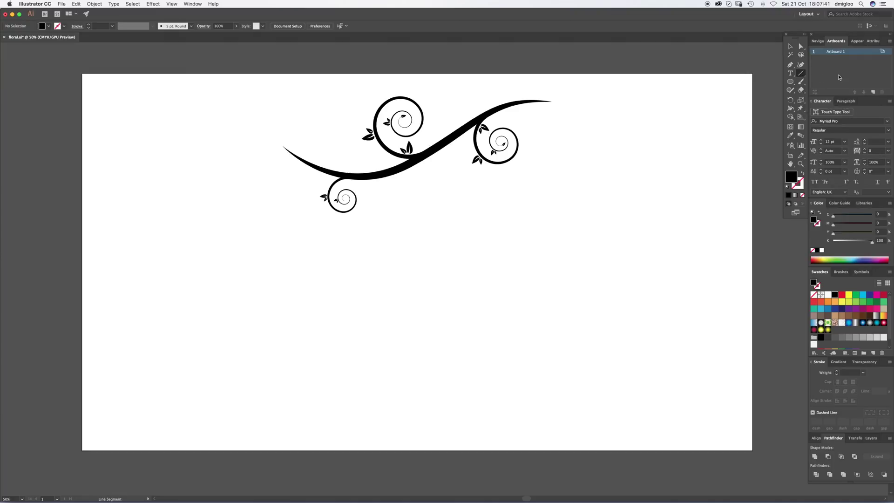
left_click(802, 76)
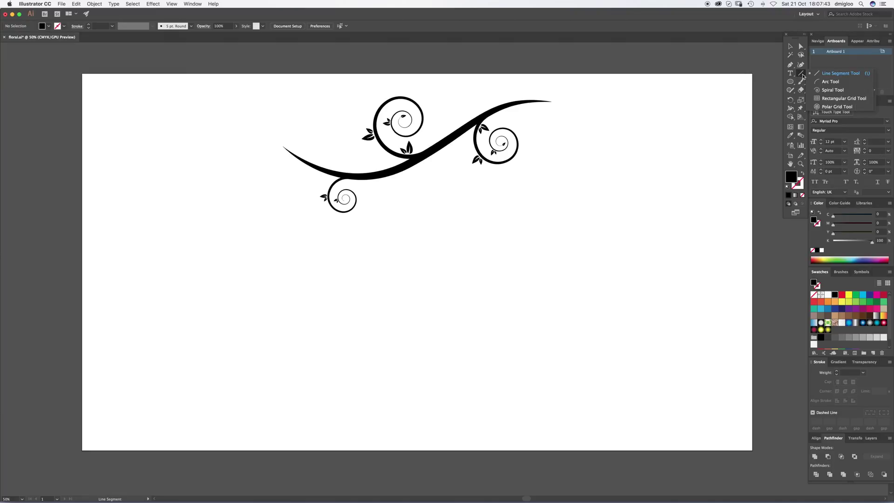
left_click(833, 90)
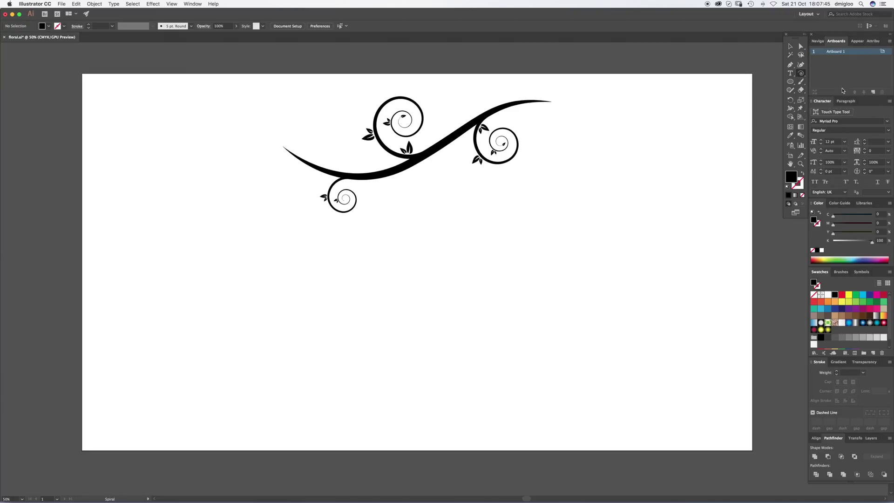
left_click_drag(390, 299, 461, 218)
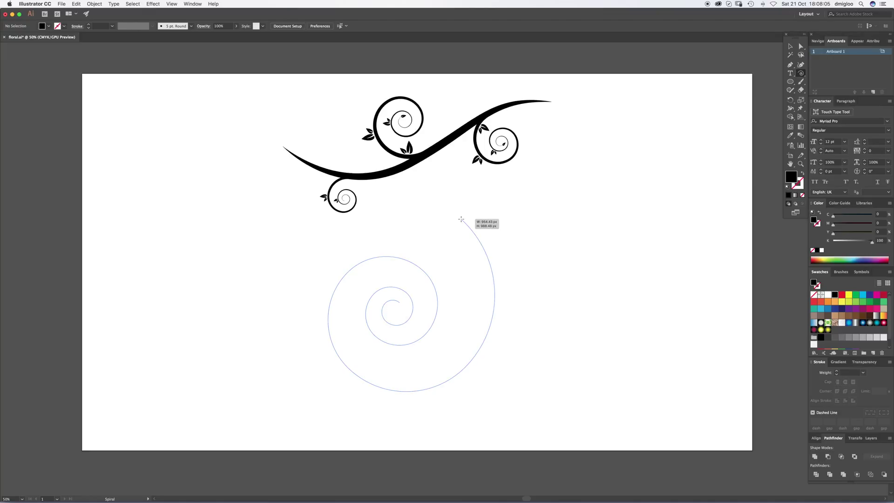
key("Down")
key("Down")
key("Down")
key("Down")
left_click_drag(461, 219, 450, 265)
key("Up")
key("Up")
key("Up")
key("Up")
key("Up")
key("Up")
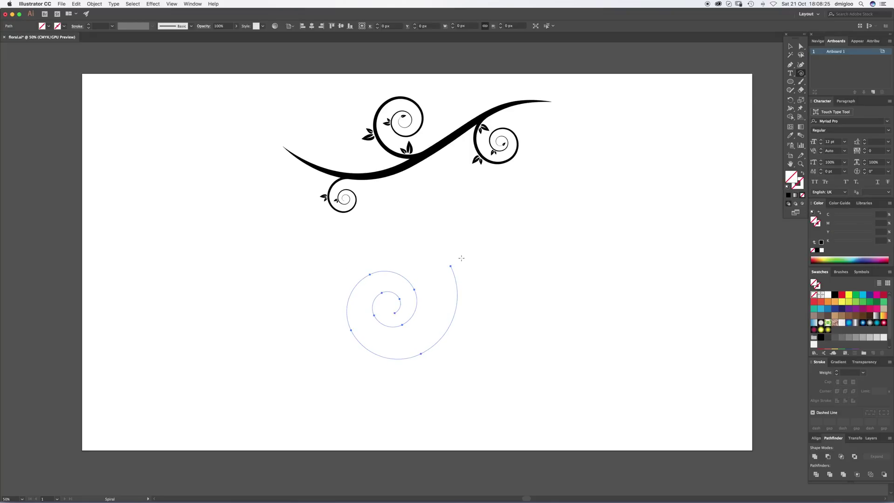
- Give the spiral a black stroke with a weight of 10 px
key("v")
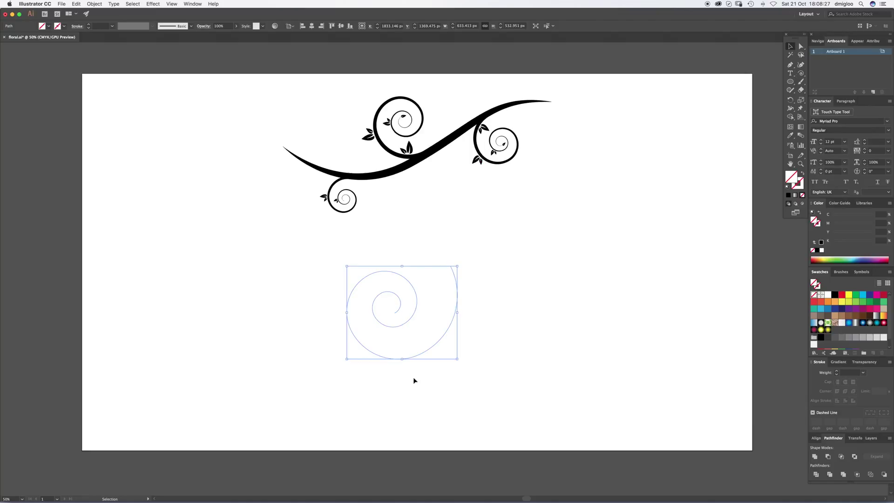
left_click(799, 184)
left_click(834, 295)
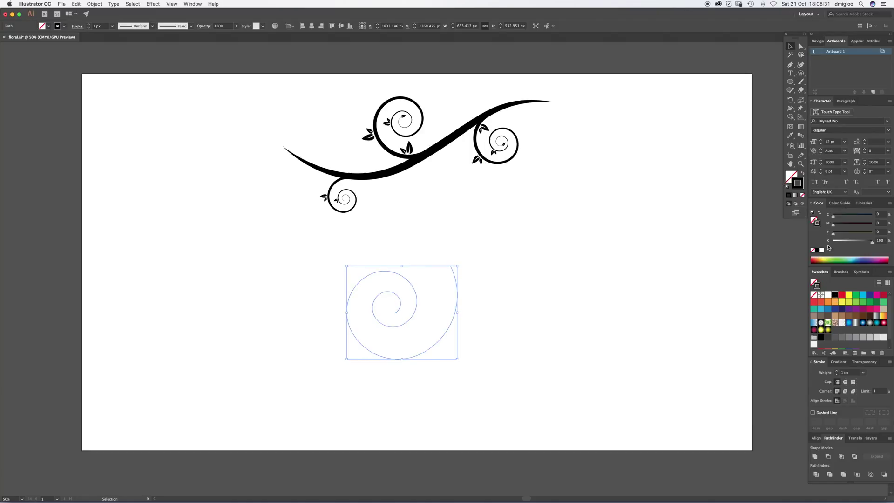
left_click(853, 373)
type("10")
key("Return")
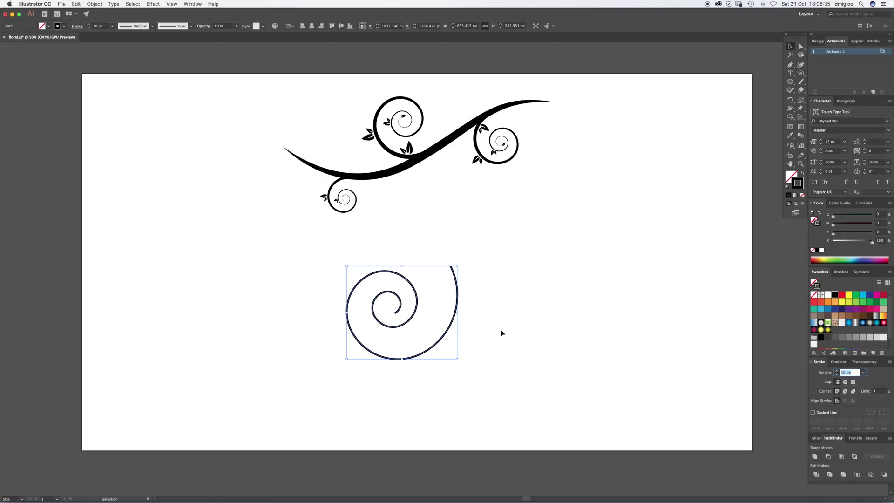
- Zoom in on the spiral's inner end and set its stroke caps to Butt Cap
left_click(464, 315)
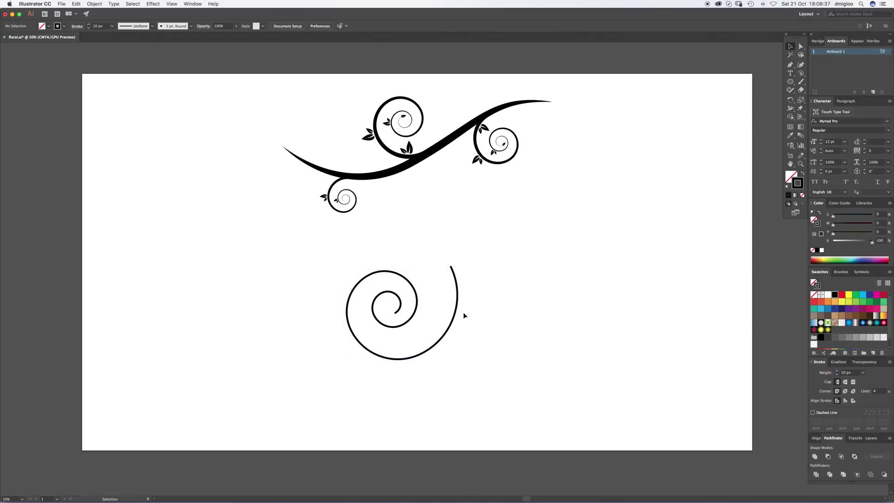
key("z")
left_click_drag(395, 310, 537, 279)
left_click_drag(409, 351, 405, 299)
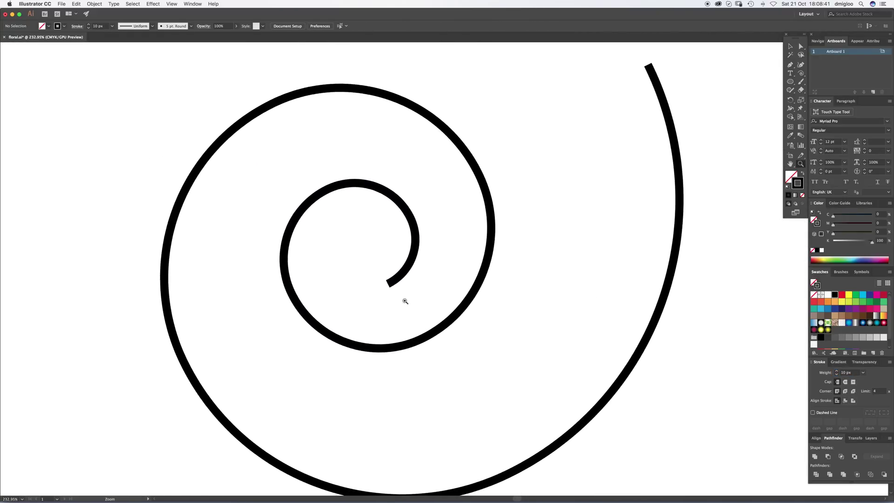
key("v")
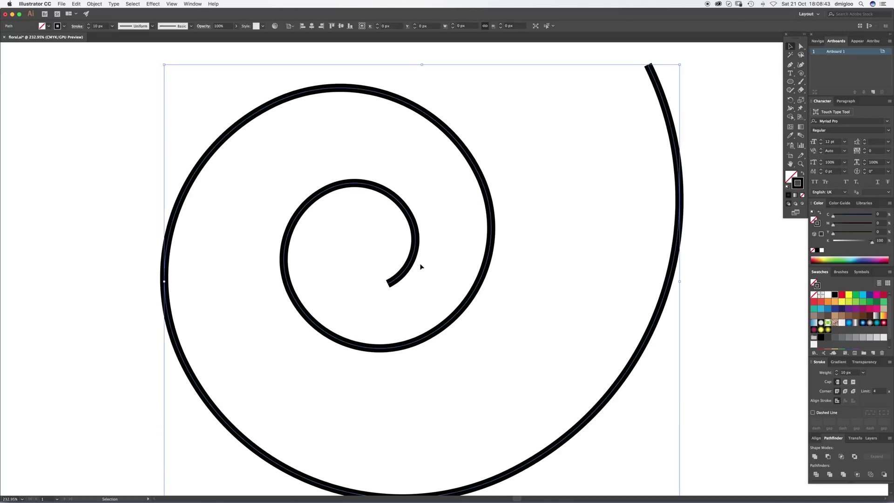
left_click(410, 273)
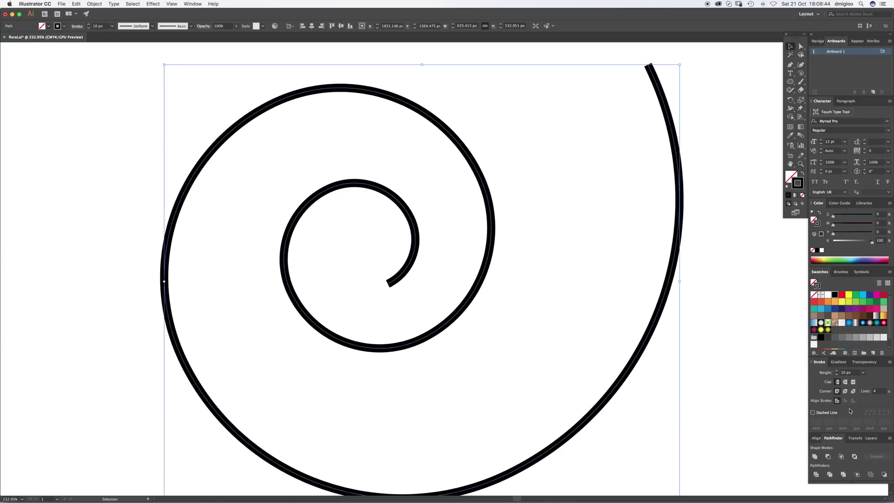
left_click(845, 382)
left_click(838, 383)
left_click(792, 110)
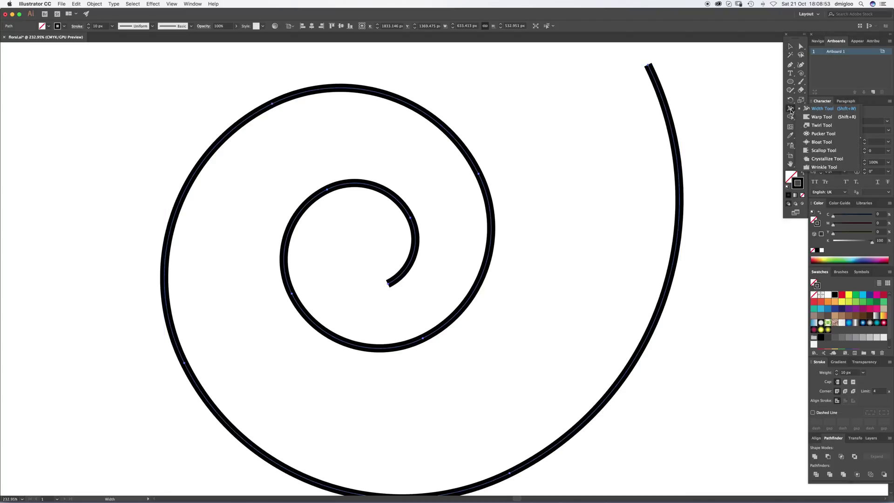
- Taper the spiral's stroke with the Width tool: thin at the inner end, wide at the outer end
left_click(828, 112)
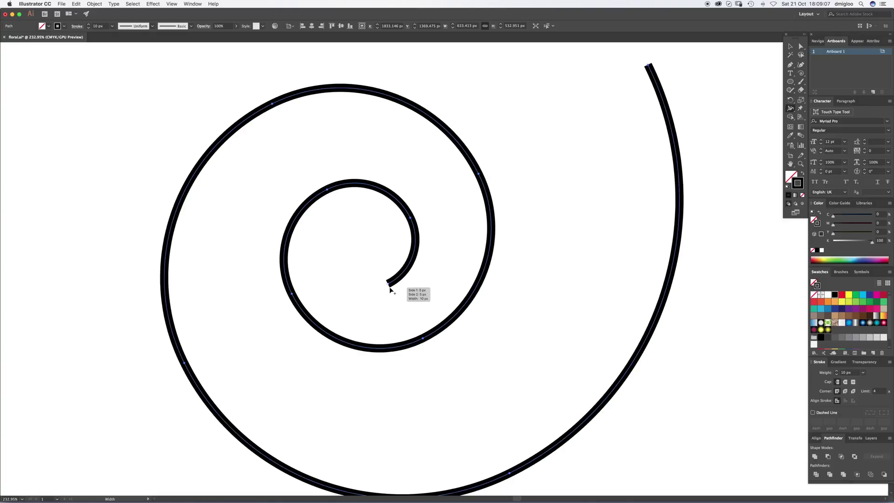
mouse_move(391, 290)
left_mouse_down()
mouse_move(399, 306)
mouse_move(381, 278)
left_mouse_up()
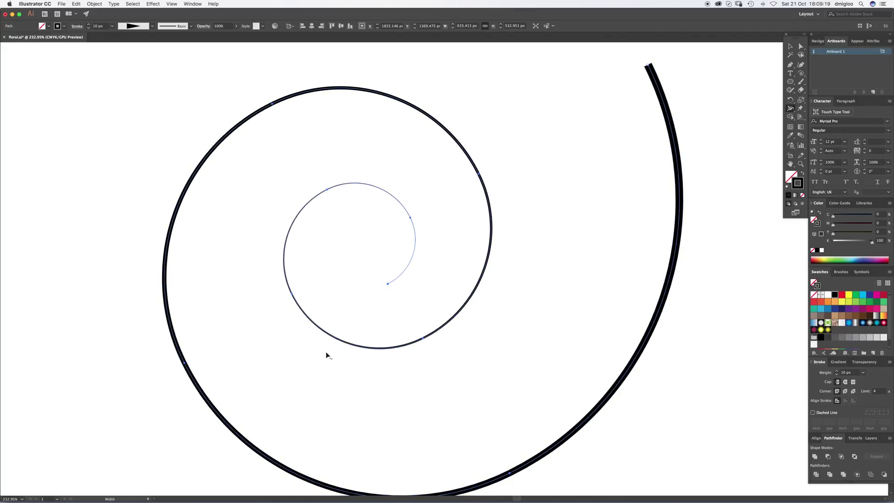
left_click_drag(645, 68, 631, 84)
left_click(460, 280, "super")
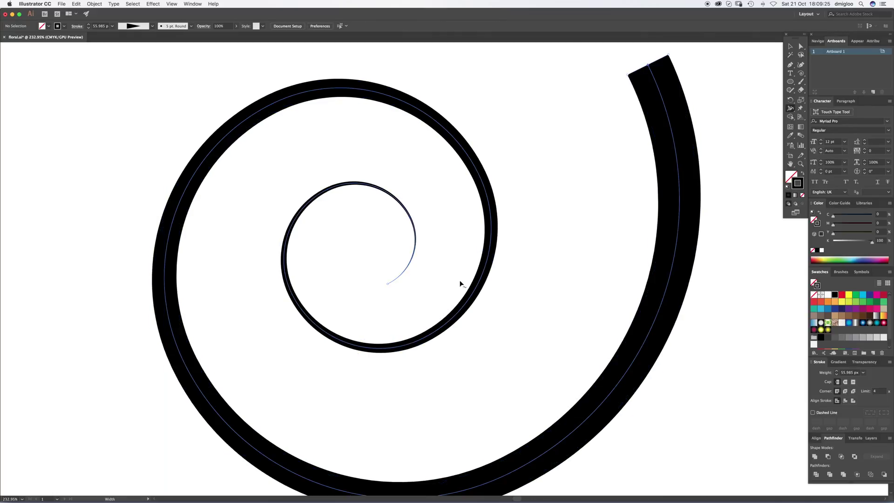
key("z")
left_click(460, 279, "alt")
left_click(461, 279, "alt")
left_click(461, 279, "alt")
left_click(460, 278, "alt")
left_click(432, 239, "alt")
scroll(433, 237, "up", 4)
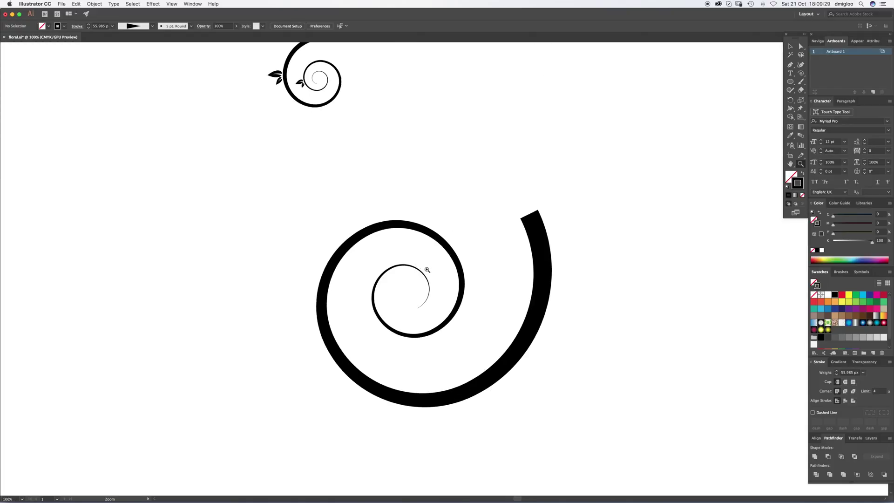
- Thicken the spiral's outer end further, undoing two over-thick coil widenings
key("a")
left_click(790, 108)
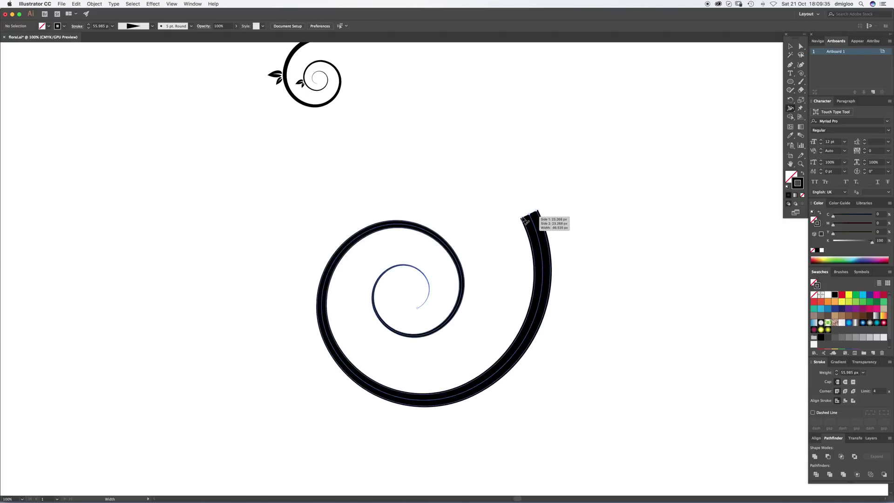
left_click_drag(525, 221, 521, 227)
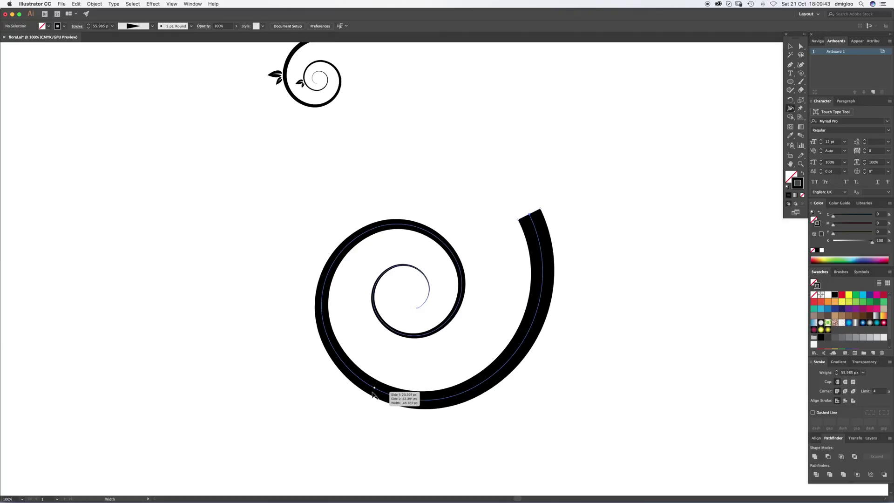
left_click_drag(373, 395, 363, 409)
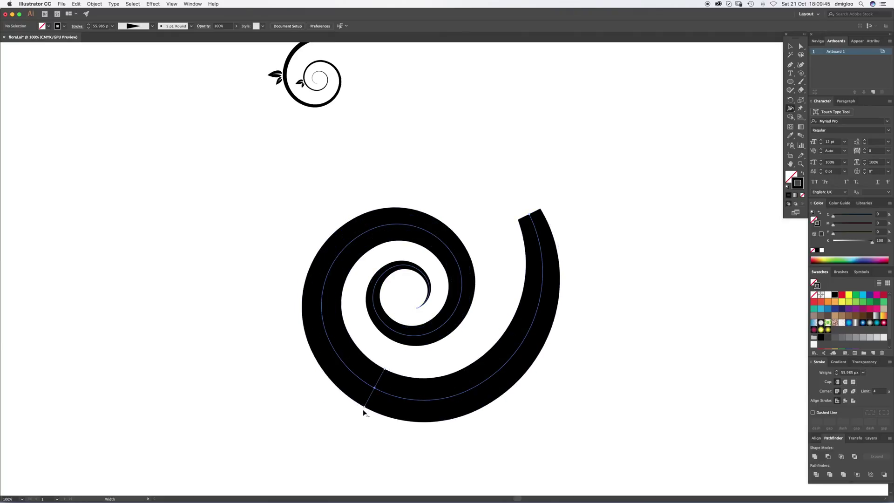
key("ctrl+z")
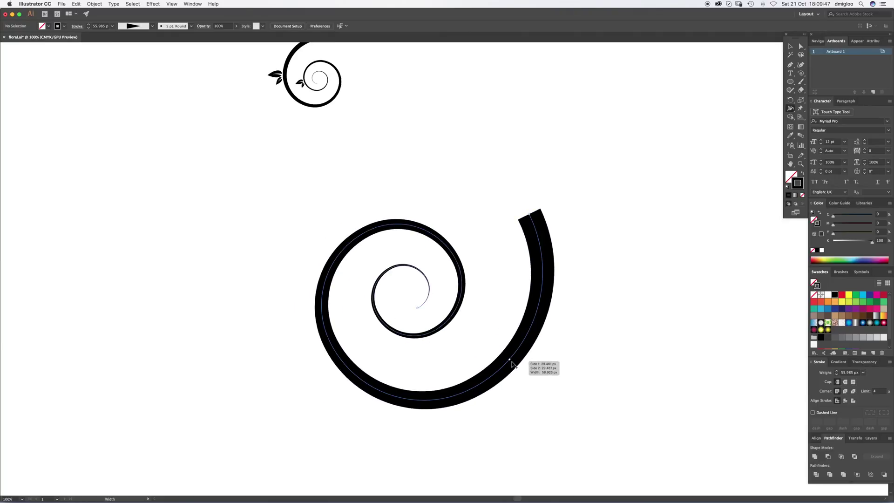
mouse_move(511, 363)
left_mouse_down()
mouse_move(559, 389)
mouse_move(551, 379)
mouse_move(535, 381)
left_mouse_up()
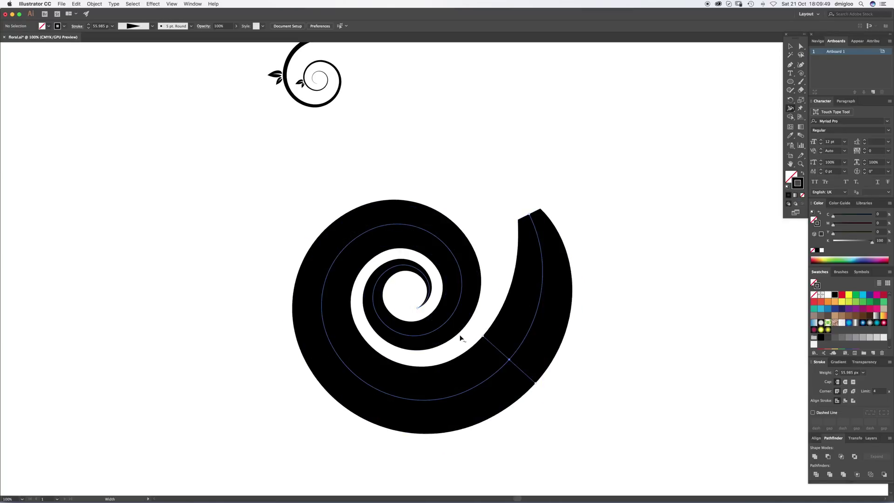
key("ctrl+z")
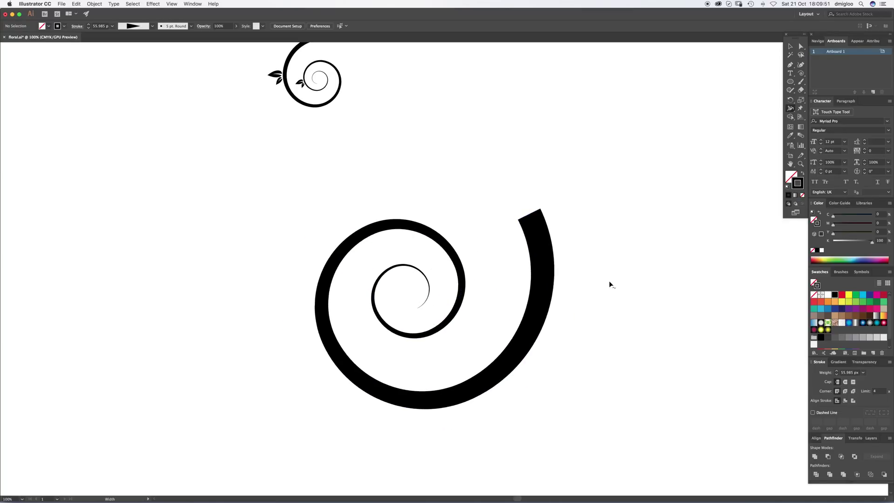
- Rotate the spiral about 90° clockwise and move it up-left below the ornament
key("v")
key("z")
left_click_drag(478, 188, 433, 303)
key("v")
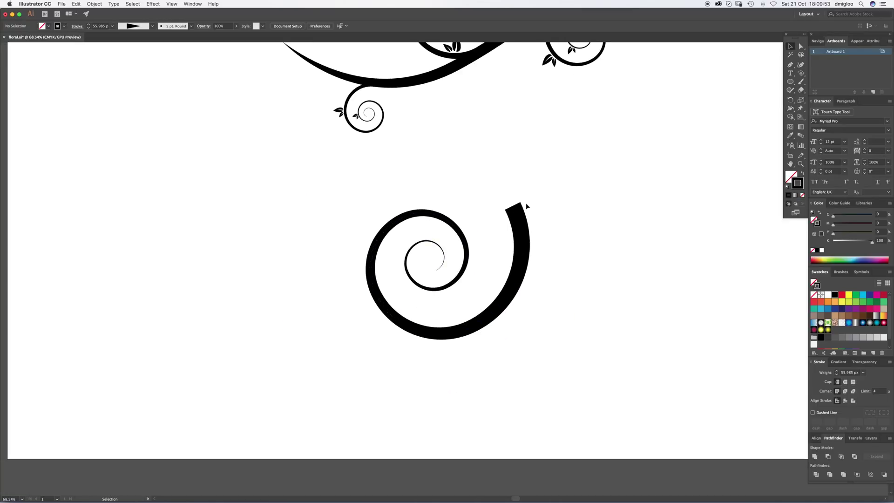
left_click(526, 206)
left_click_drag(536, 198, 503, 329)
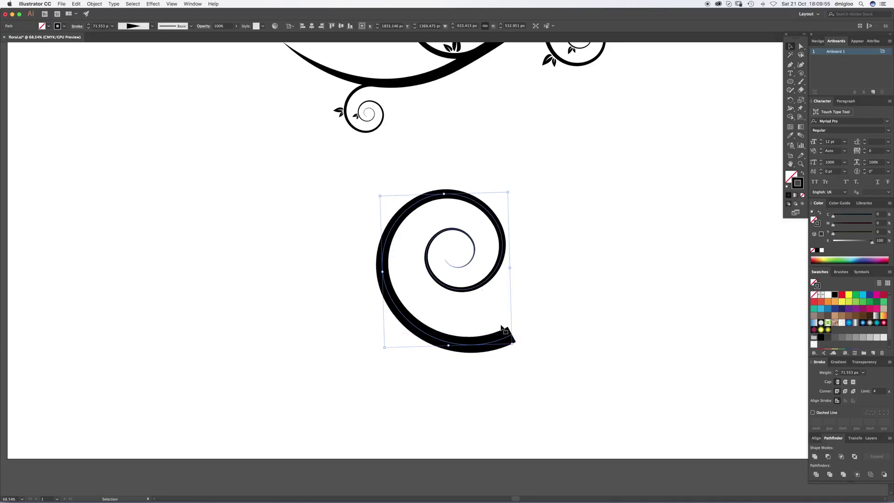
left_click_drag(442, 286, 374, 274)
left_click(479, 247)
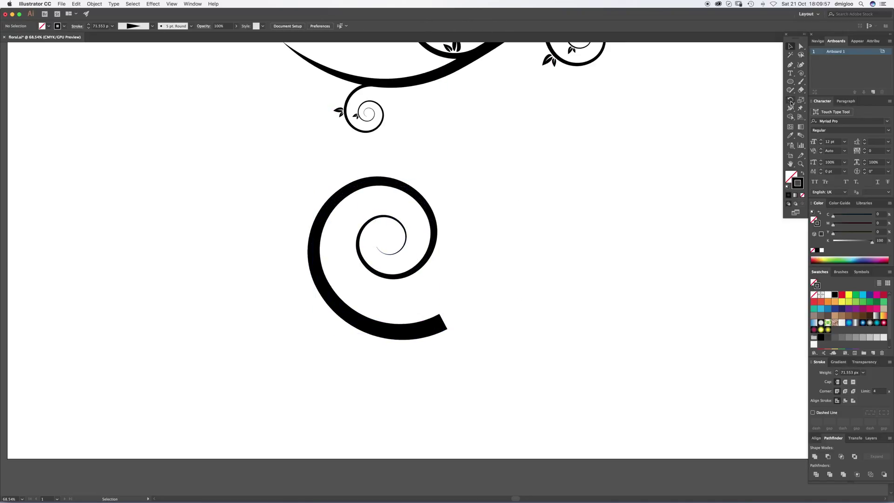
- Draw a tall ellipse right of the spiral with black fill and no stroke
left_click(790, 82)
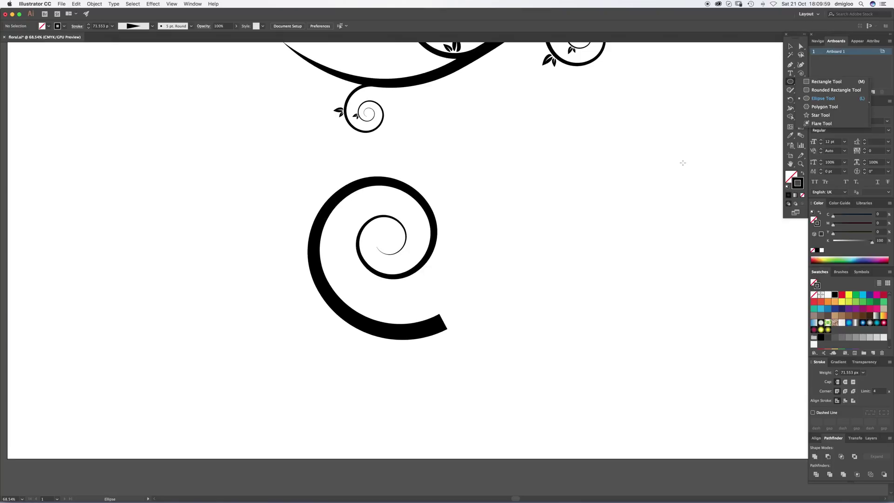
left_click_drag(530, 209, 594, 322)
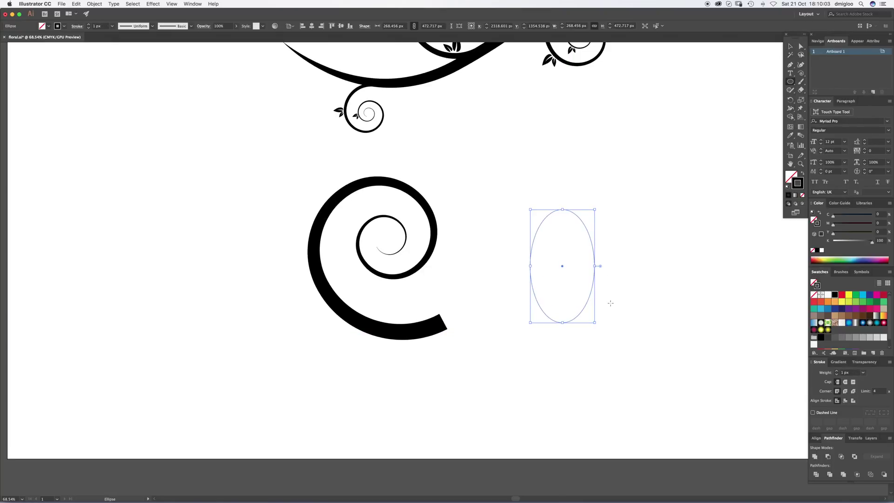
left_click_drag(798, 183, 791, 177)
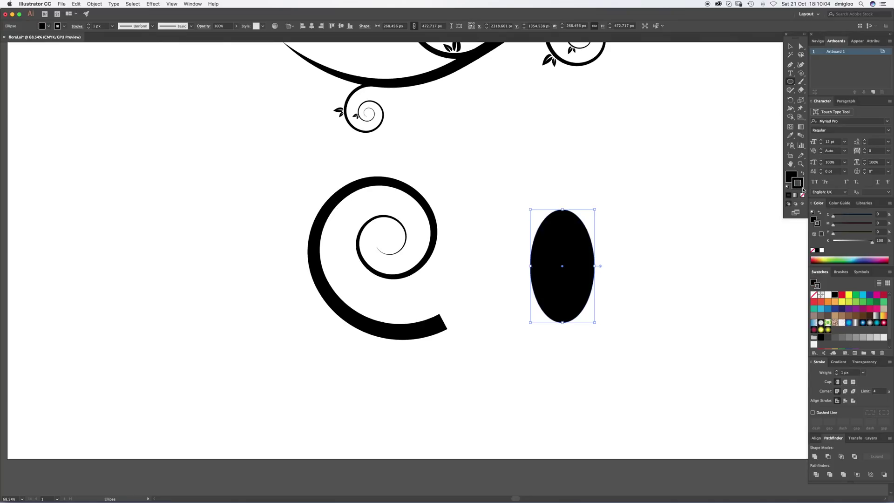
left_click(813, 251)
left_click(791, 176)
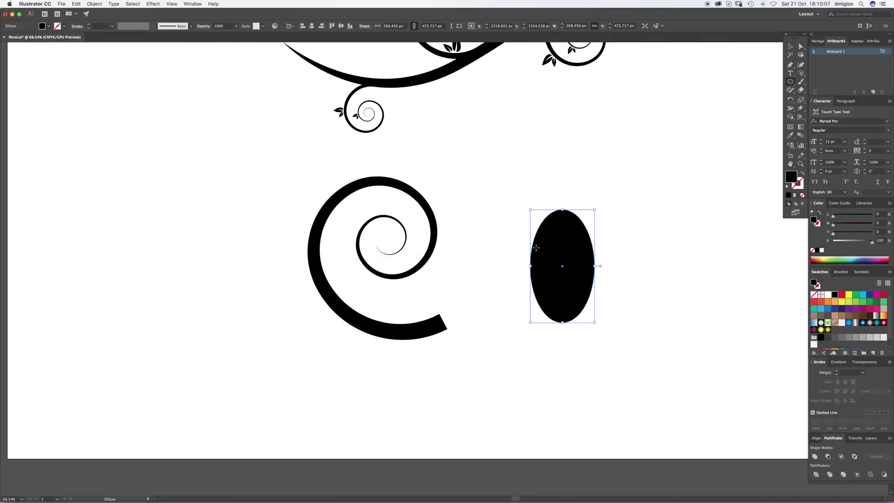
- Convert the ellipse's top anchor into a sharp corner point
key("a")
left_click_drag(576, 199, 556, 216)
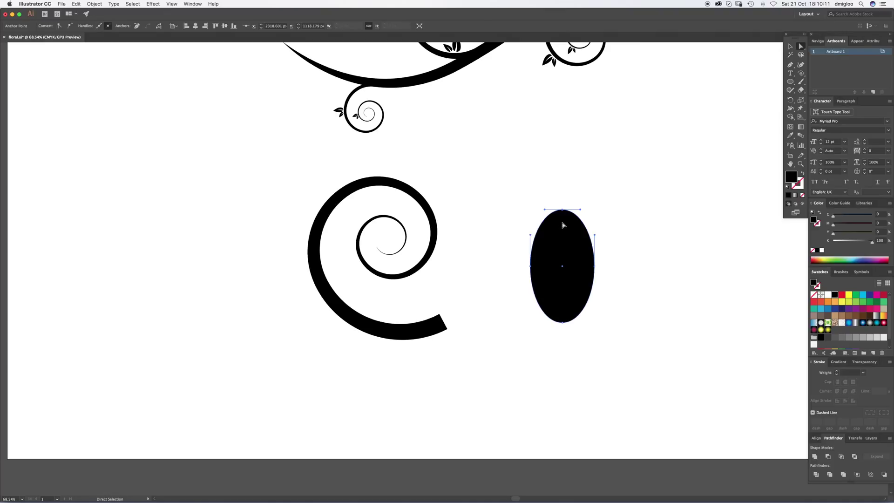
key("p")
left_click(563, 211, "alt")
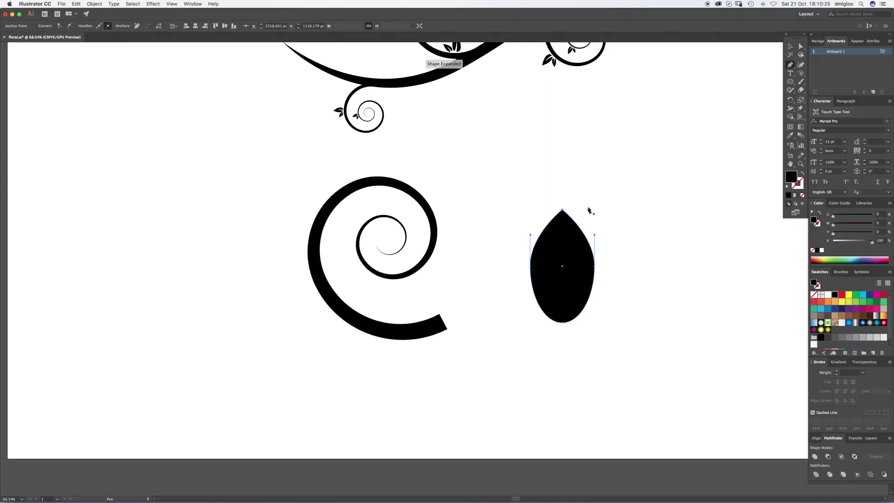
- Pull the ellipse's side anchors down and nudge the bottom point to form a teardrop
key("a")
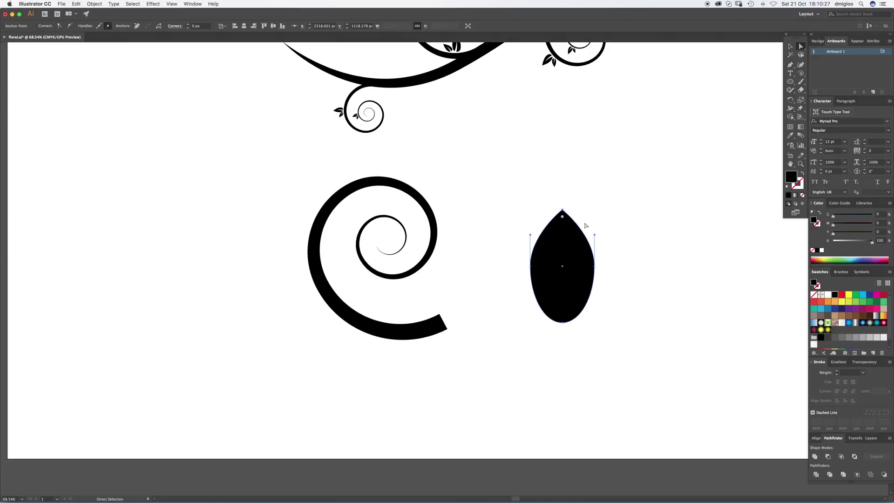
left_click_drag(594, 266, 595, 287)
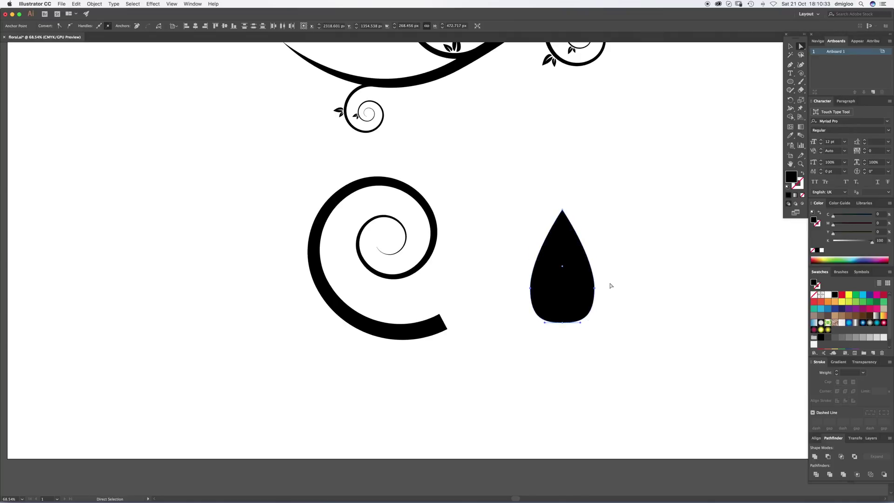
left_click(609, 292)
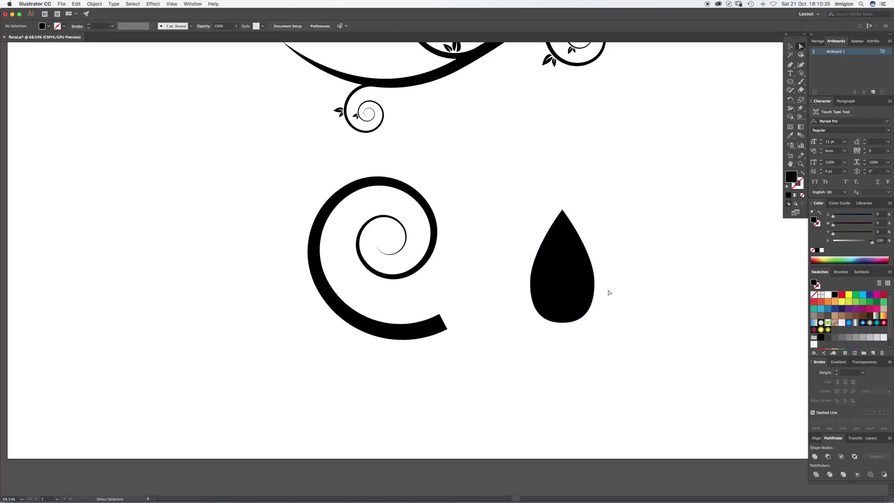
left_click_drag(562, 322, 562, 325)
left_click(563, 337)
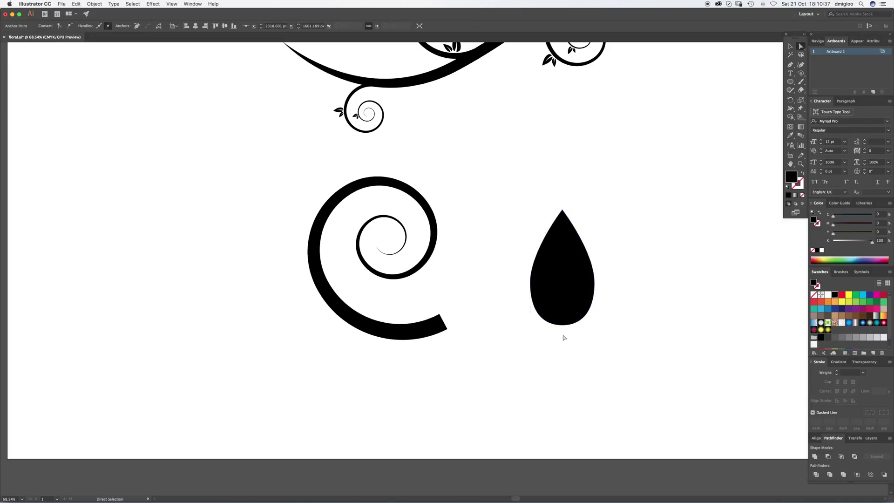
key("v")
left_click(569, 303)
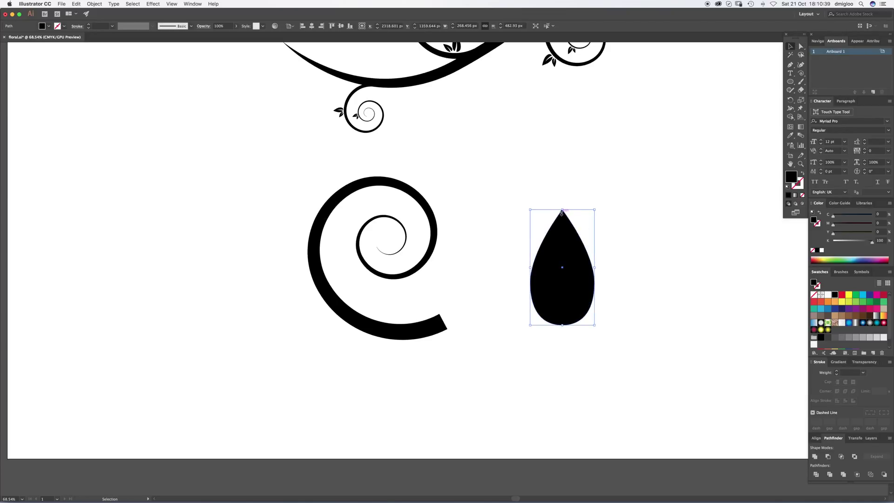
left_click(619, 225)
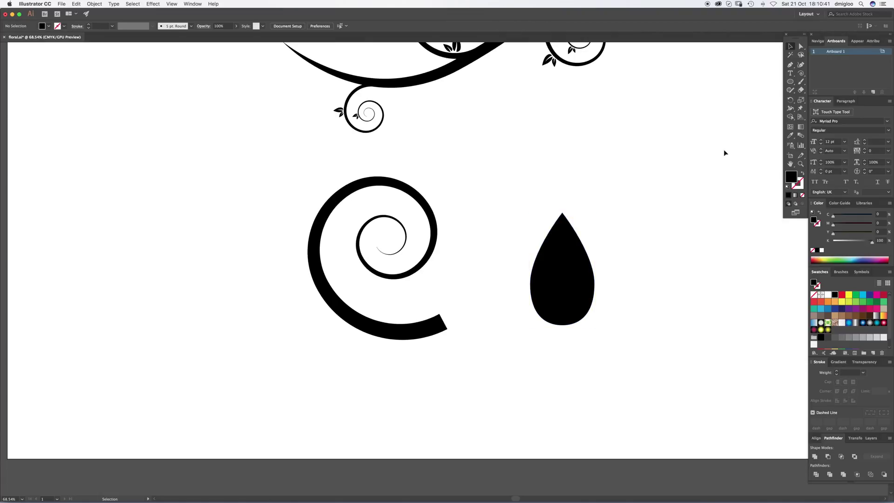
key("p")
- Pen-draw a curved path beside the teardrop with a black stroke and no fill
left_click(633, 237)
left_click_drag(630, 325, 610, 375)
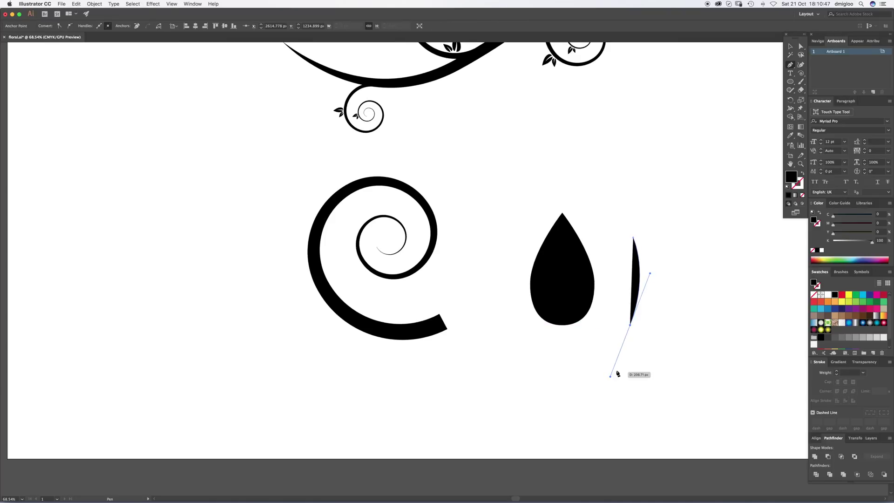
key("v")
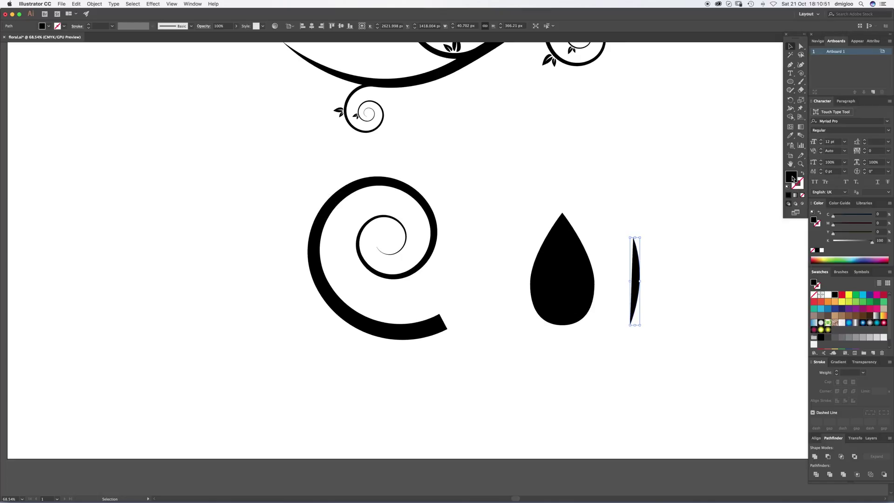
left_click(799, 184)
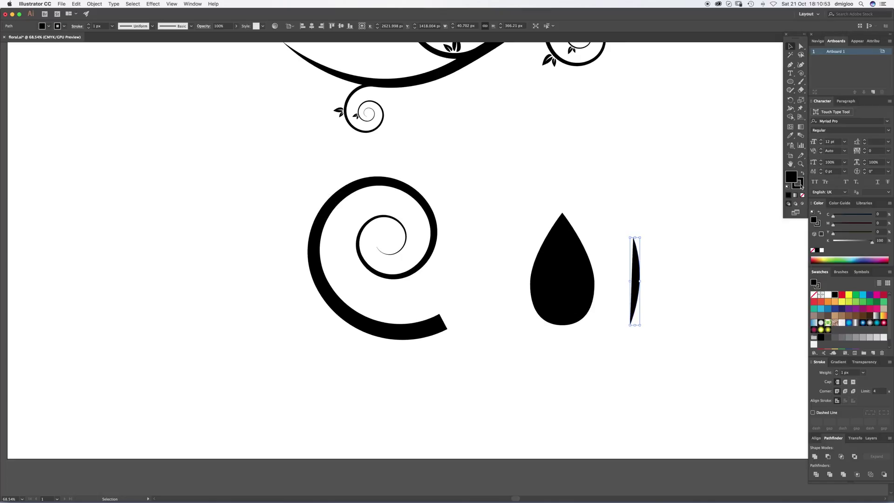
left_click(812, 250)
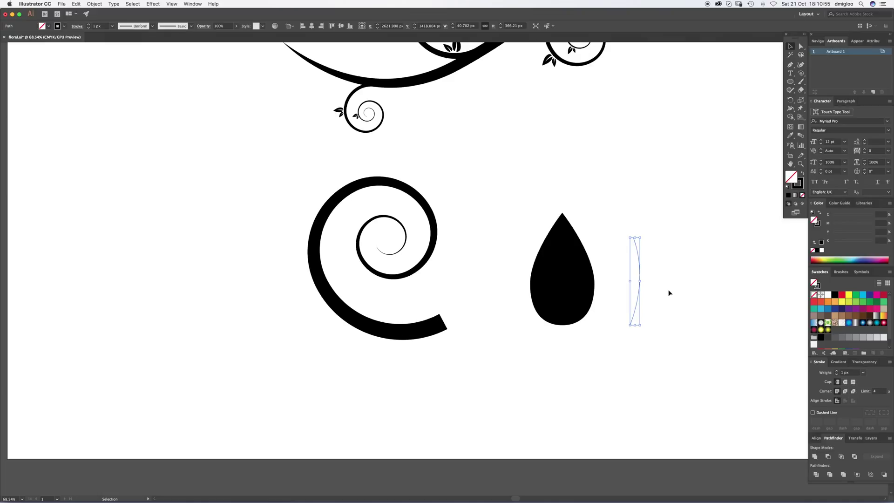
- Widen the curve's bottom with the Width tool, keep the top pointed, and stretch it taller
left_click(792, 109)
left_click_drag(632, 323, 641, 333)
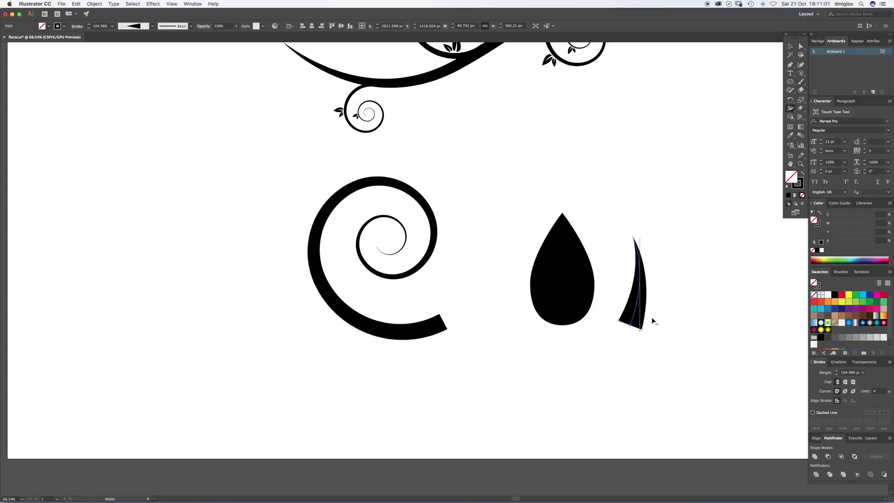
mouse_move(634, 238)
left_mouse_down()
mouse_move(644, 233)
mouse_move(623, 239)
left_mouse_up()
key("v")
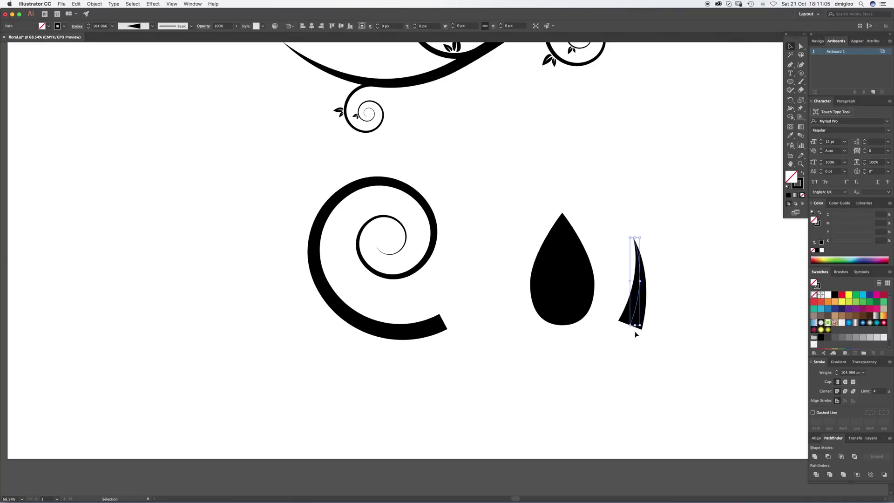
mouse_move(635, 325)
left_mouse_down()
mouse_move(636, 342)
mouse_move(632, 304)
left_mouse_up()
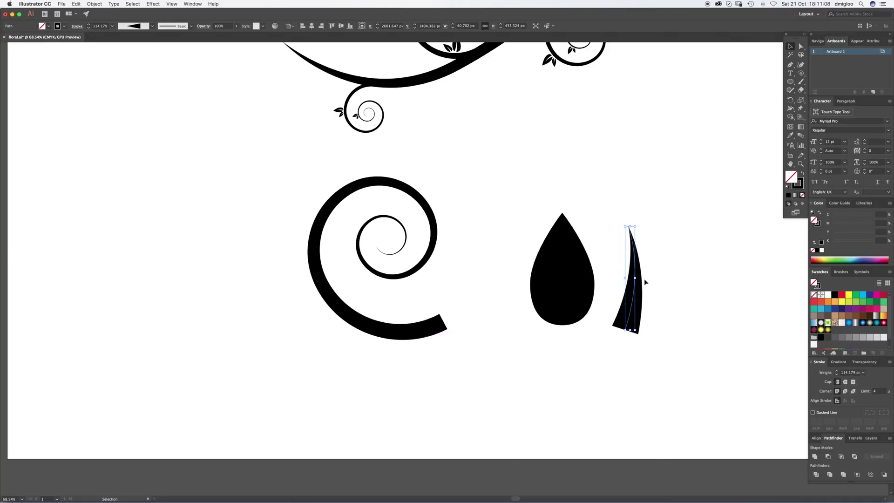
- Expand the tapered stroke's appearance into a shape and move the crescent onto the teardrop
left_click(94, 4)
left_click(120, 80)
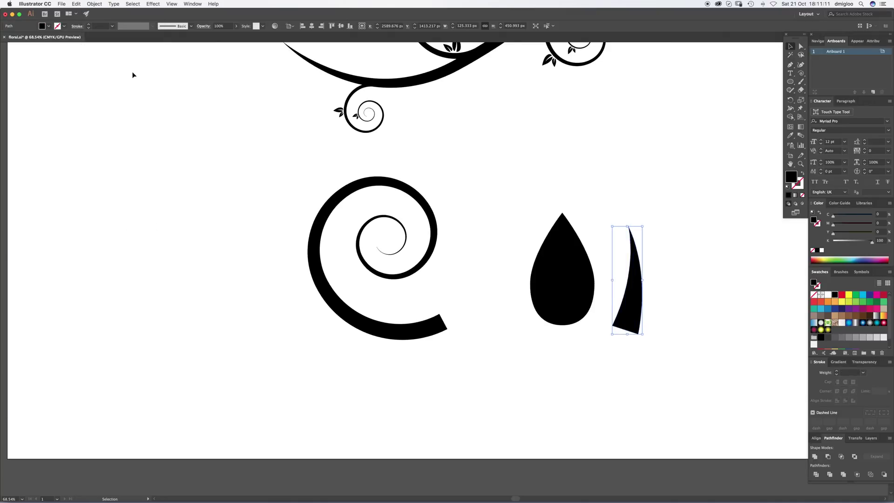
left_click_drag(631, 320, 557, 332)
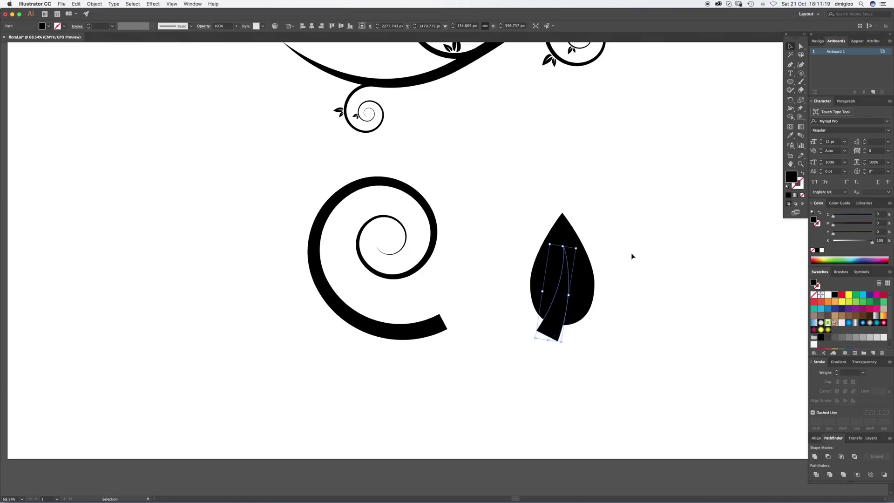
- Subtract the crescent from the teardrop with Minus Front and scale the leaf down
left_click_drag(632, 236, 509, 338)
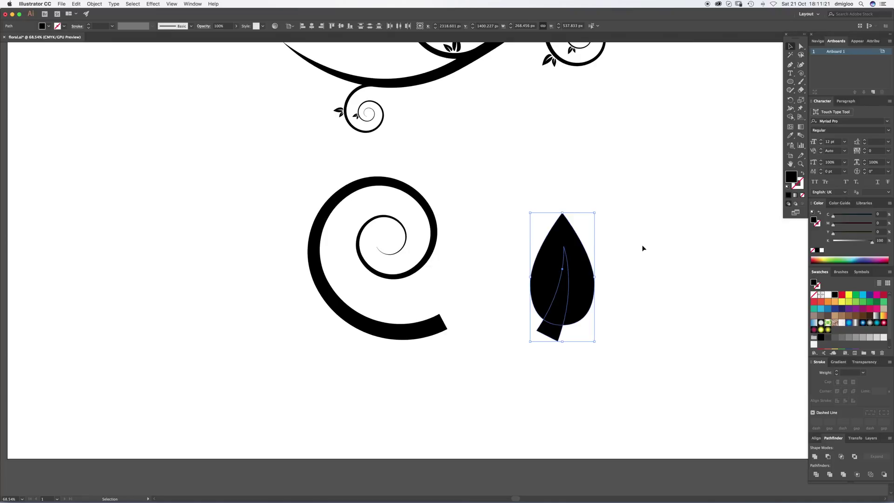
left_click_drag(668, 200, 531, 401)
left_click(827, 457)
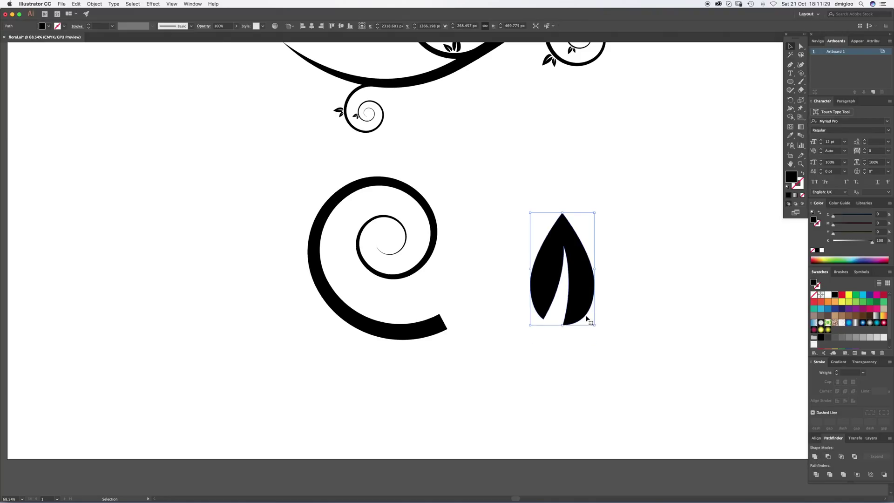
left_click_drag(559, 328, 564, 285)
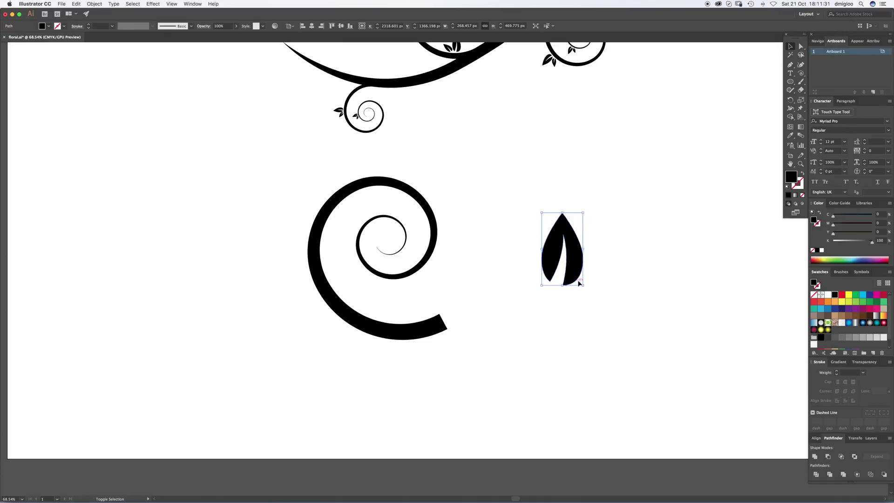
left_click(601, 282)
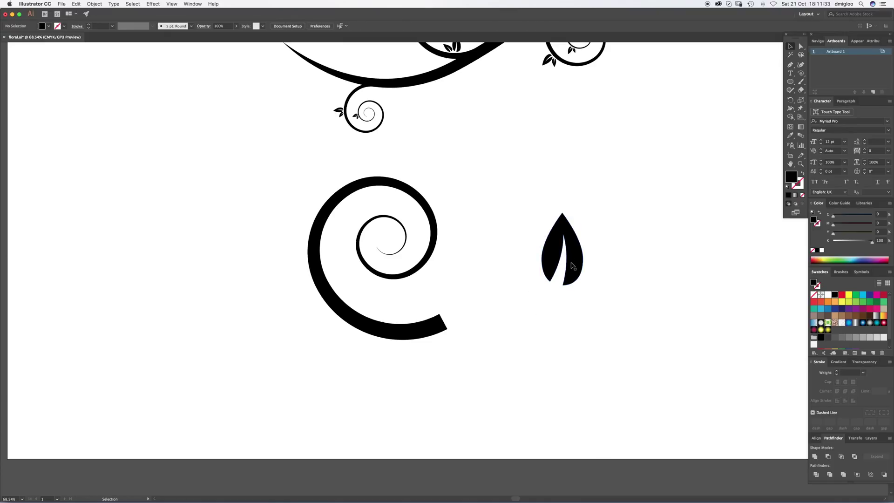
- Duplicate the leaf to the lower right, shrink the copy, group both and scale the pair down
left_click_drag(575, 265, 623, 281)
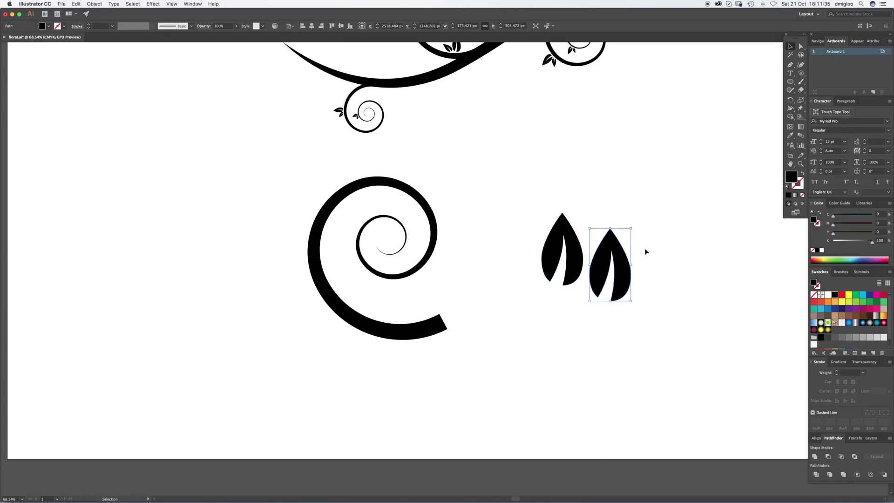
left_click_drag(632, 229, 539, 299)
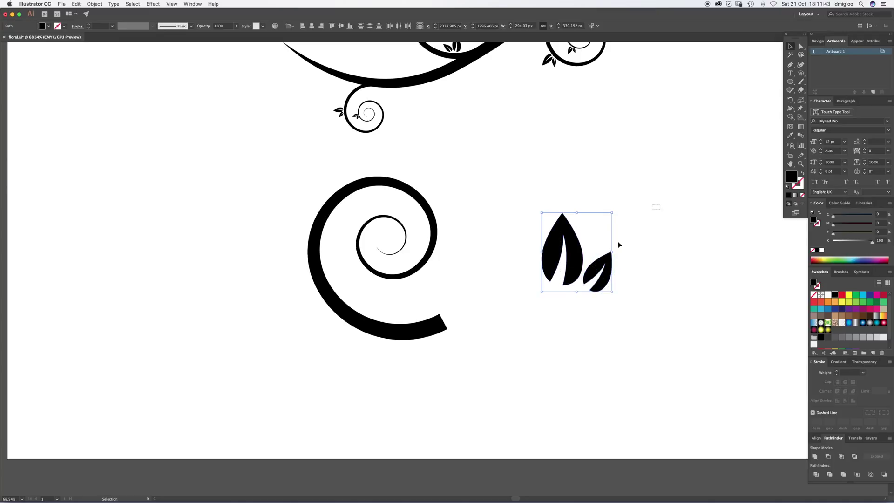
key("super+g")
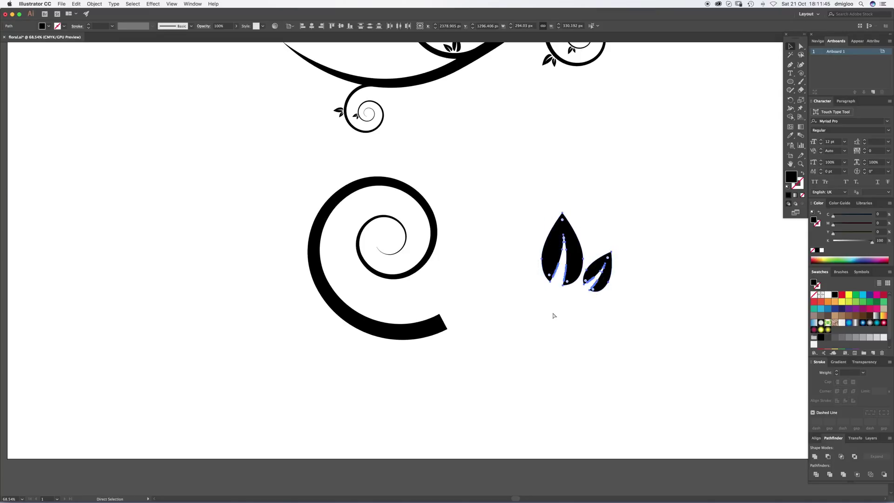
left_click_drag(612, 211, 443, 304)
- Place the leaf pair on the spiral, then add a horizontally reflected copy rotated 90° on its left
left_click_drag(503, 252, 473, 281)
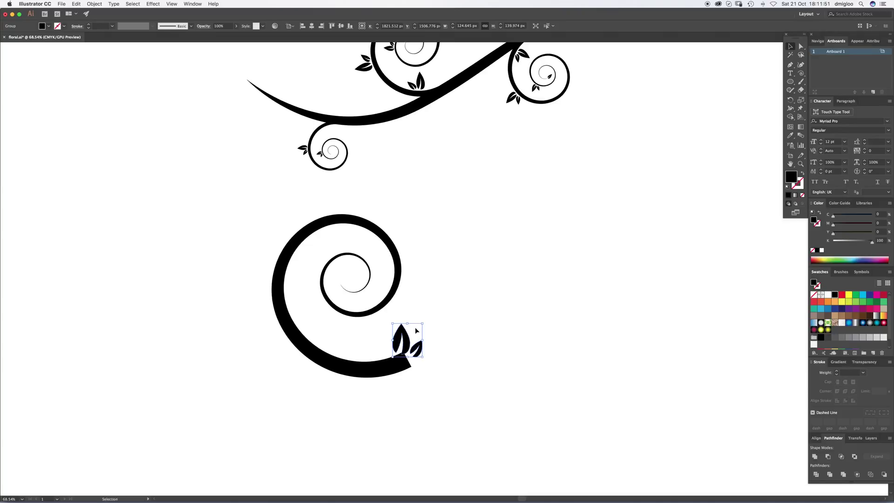
left_click_drag(408, 343, 240, 335)
left_click(372, 338)
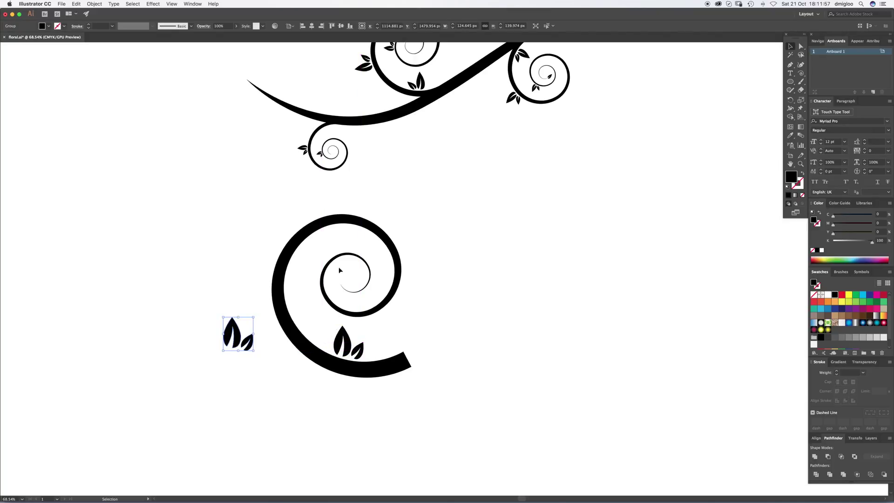
left_click(790, 101)
key("o")
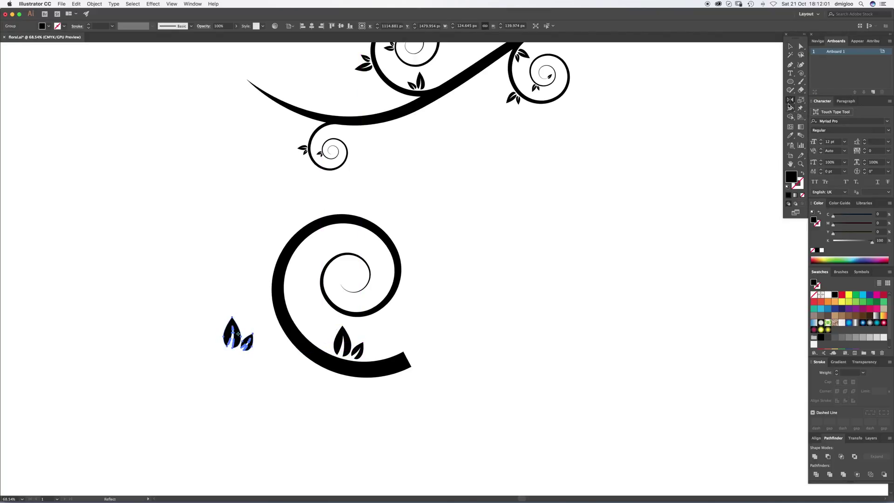
double_click(790, 102)
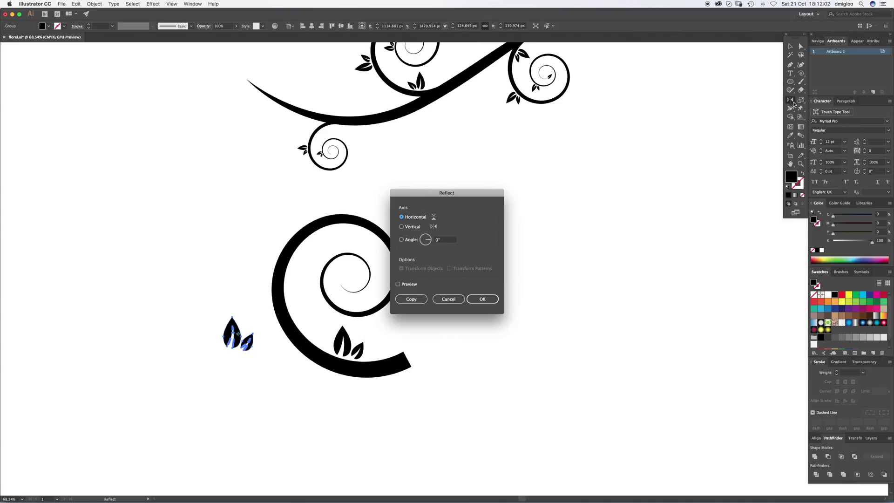
left_click(487, 305)
key("v")
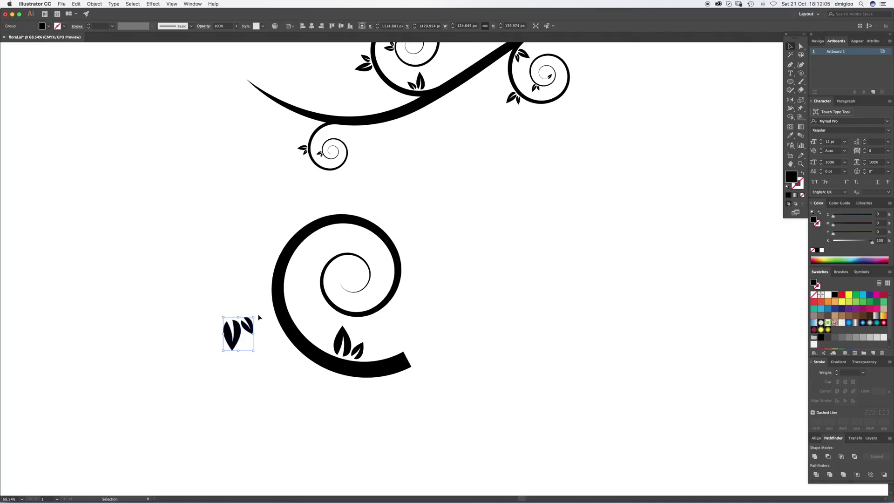
mouse_move(255, 315)
left_mouse_down()
mouse_move(263, 358)
mouse_move(261, 309)
mouse_move(220, 307)
mouse_move(256, 326)
mouse_move(261, 317)
mouse_move(256, 327)
left_mouse_up()
left_click(266, 351)
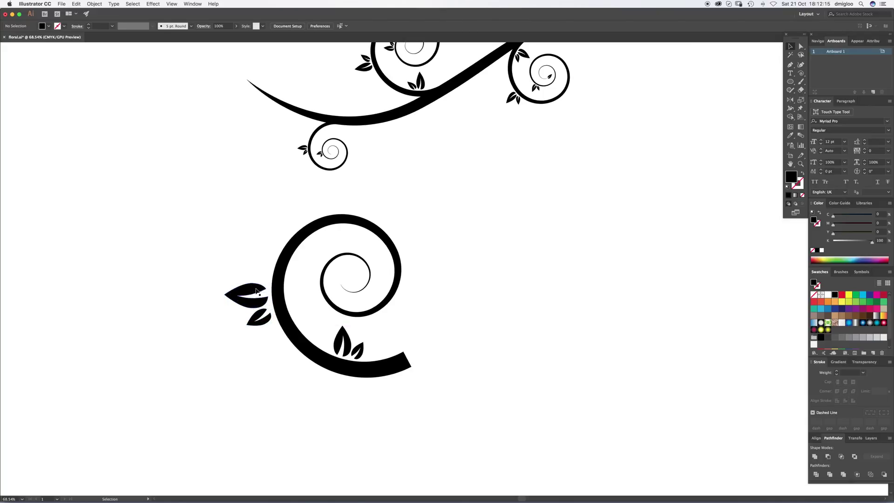
- Copy the leaves to the spiral's upper right, reflect horizontally, then rotate and shrink them
left_click_drag(254, 292, 443, 295, "alt")
key("o")
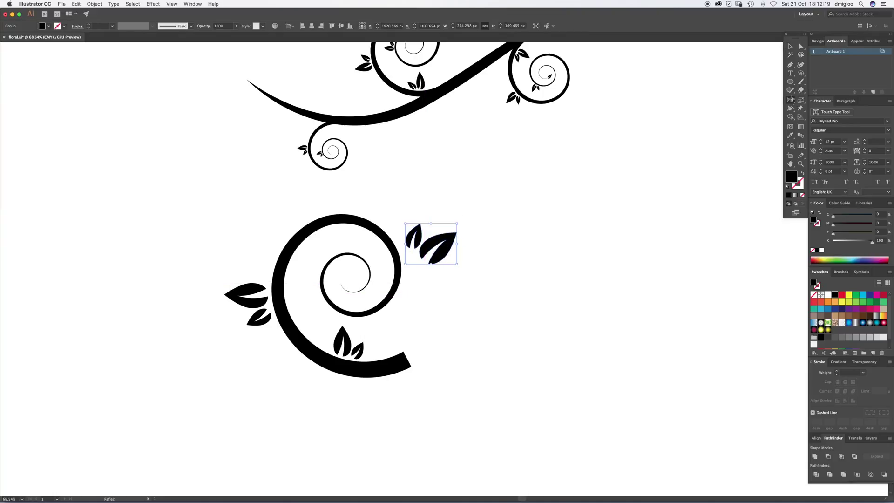
key("Return")
left_click(482, 299)
key("v")
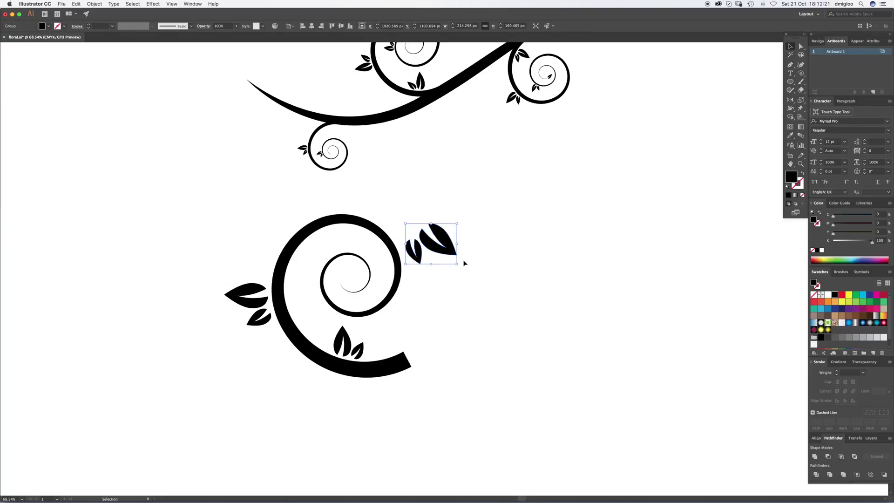
left_click_drag(460, 265, 421, 242)
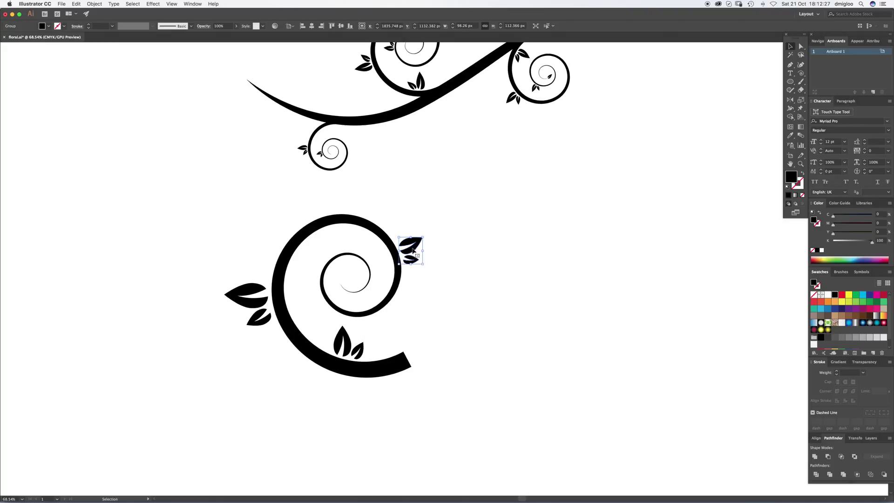
left_click(443, 247)
key("z")
left_click_drag(346, 301, 433, 275)
- Copy-paste the large left leaf, shrink and rotate it, and tuck it inside the spiral's inner coil
key("a")
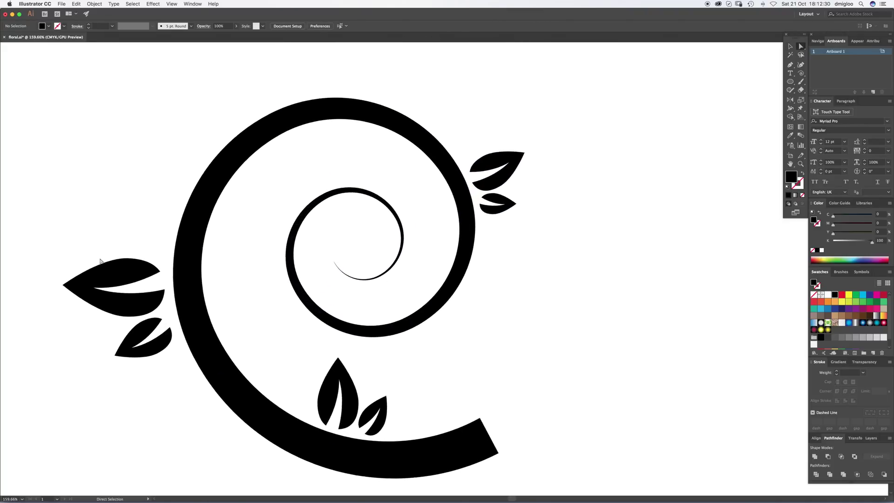
left_click(125, 273)
key("super+c")
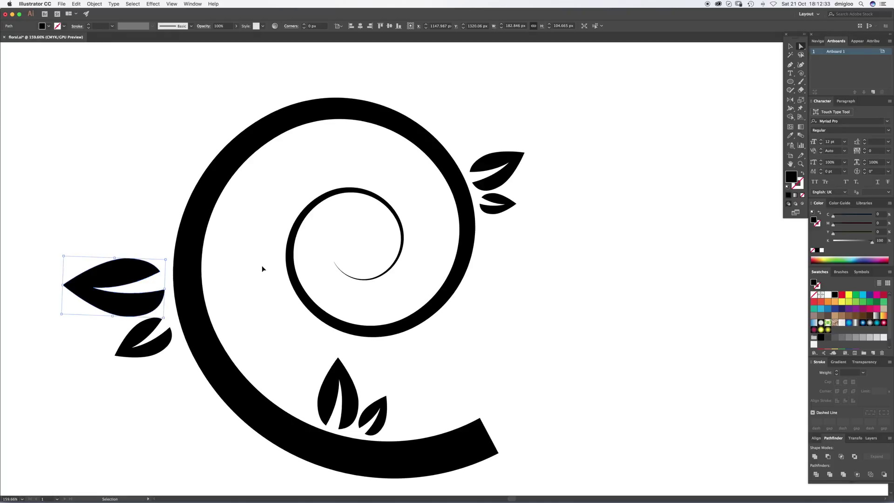
key("super+v")
left_click_drag(496, 271, 335, 256)
left_click_drag(331, 222, 332, 245)
left_click(353, 244)
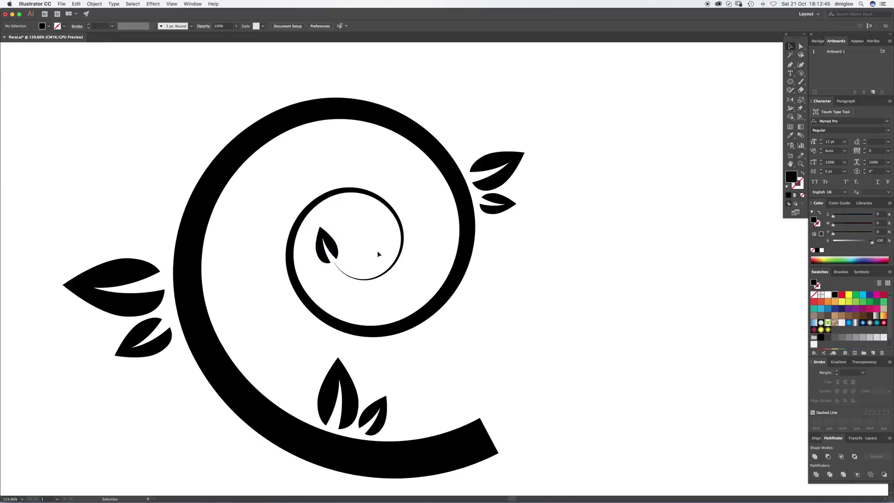
- Marquee-select the lower spiral and its leaves and group them
key("z")
left_click(390, 263, "alt")
left_click(396, 262, "alt")
left_click(398, 263, "alt")
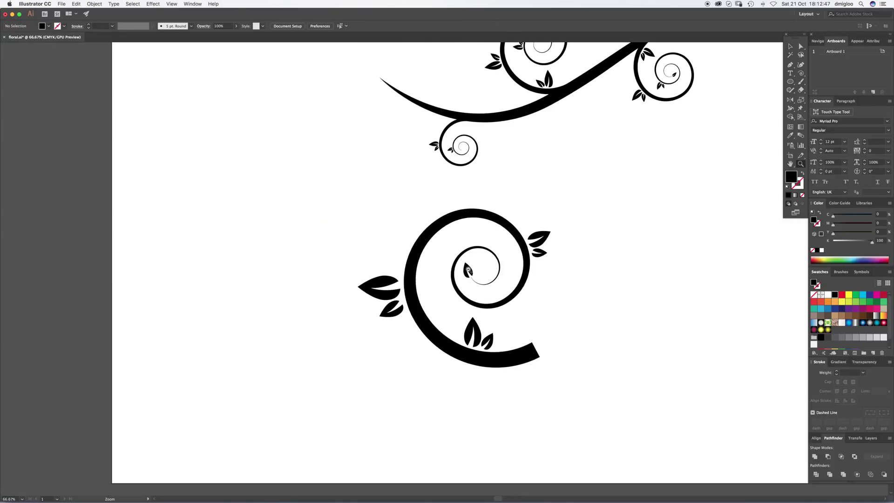
left_click_drag(511, 280, 445, 276)
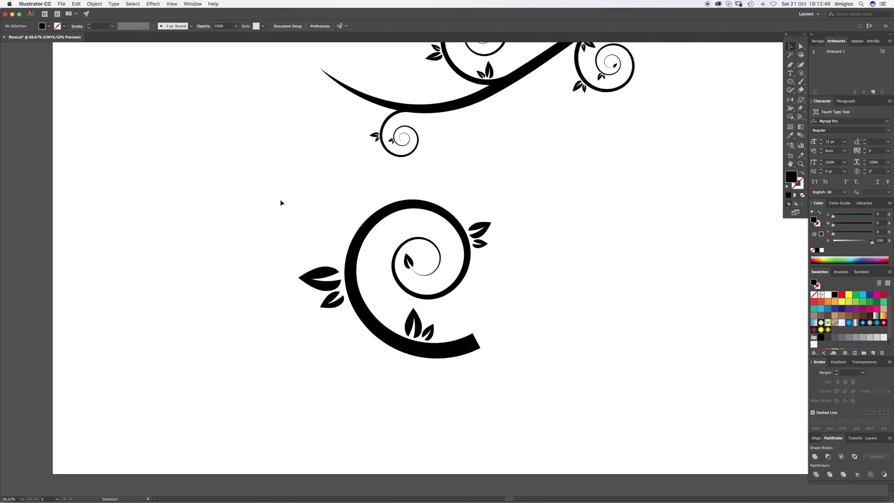
left_click_drag(277, 191, 541, 367)
key("a")
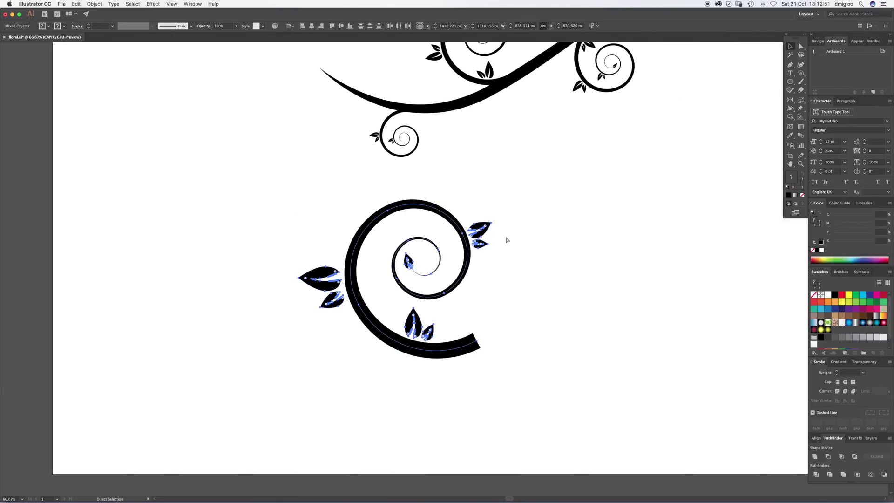
key("v")
- Scale the spiral group down and place it beneath the first vine ornament
left_click_drag(493, 204, 431, 249)
left_click_drag(473, 277, 400, 310)
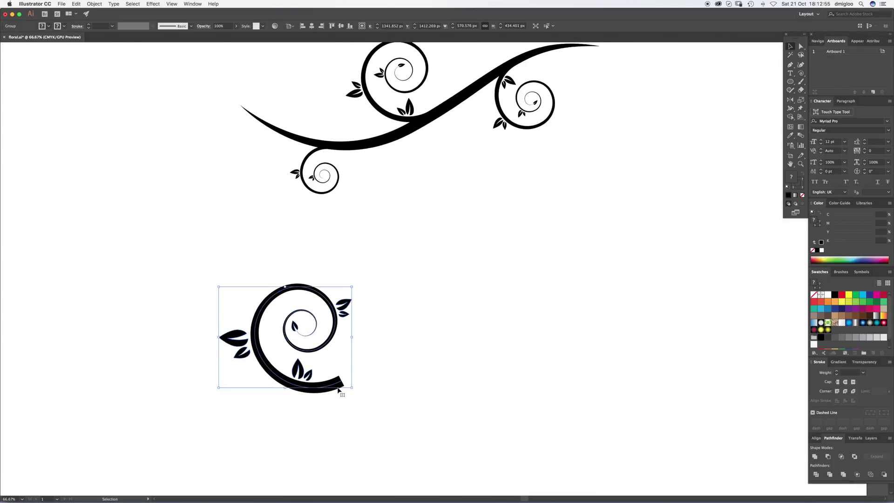
left_click_drag(343, 383, 436, 322)
- Draw a three-point S-shaped Pen curve sweeping beneath the spiral
left_click(406, 335)
key("p")
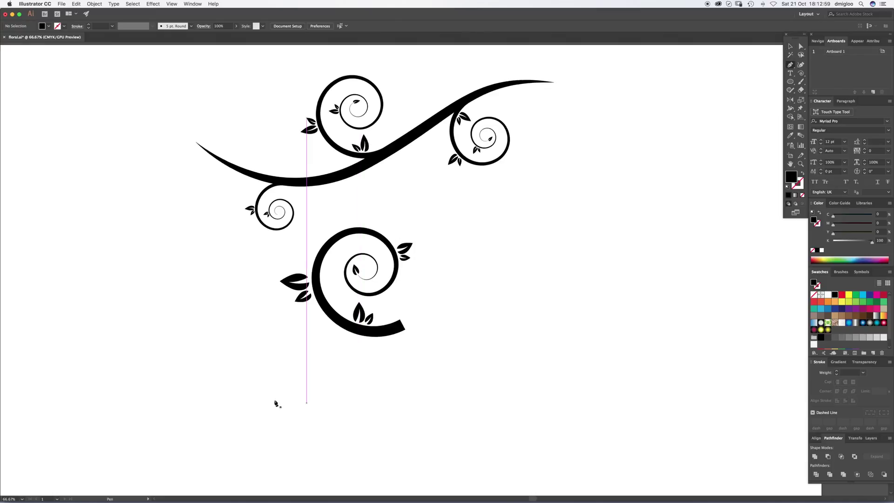
left_click(192, 371)
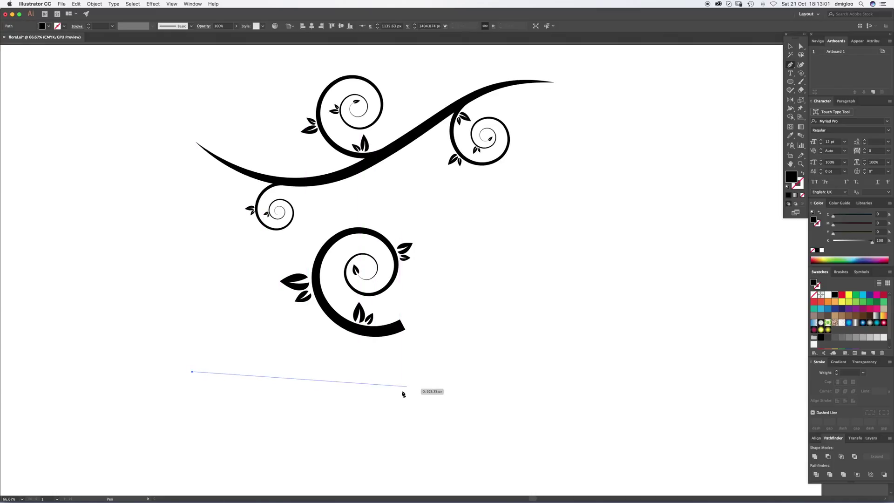
left_click_drag(405, 387, 532, 346)
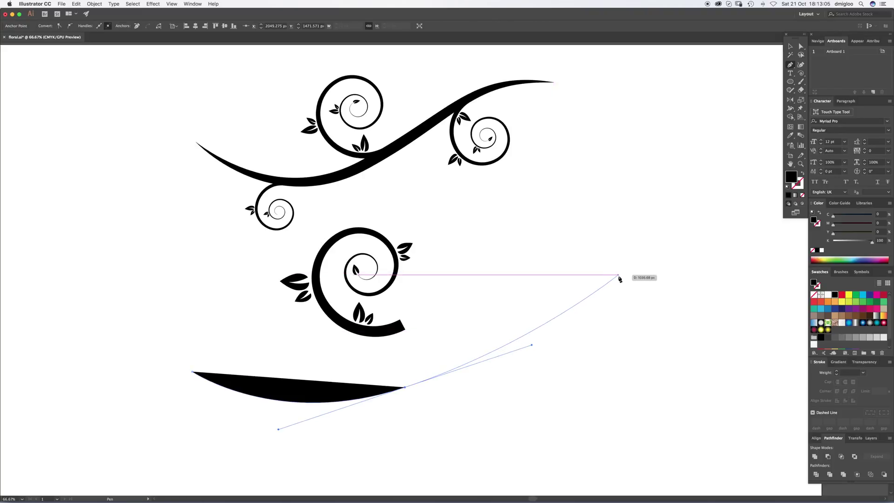
left_click_drag(622, 274, 698, 267)
left_click(660, 313, "super")
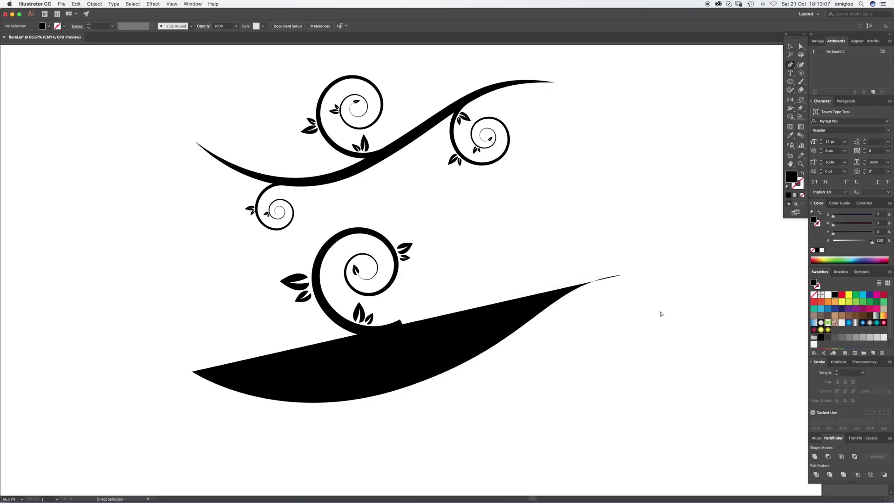
- Give the new curve a black stroke
key("v")
left_click(513, 327)
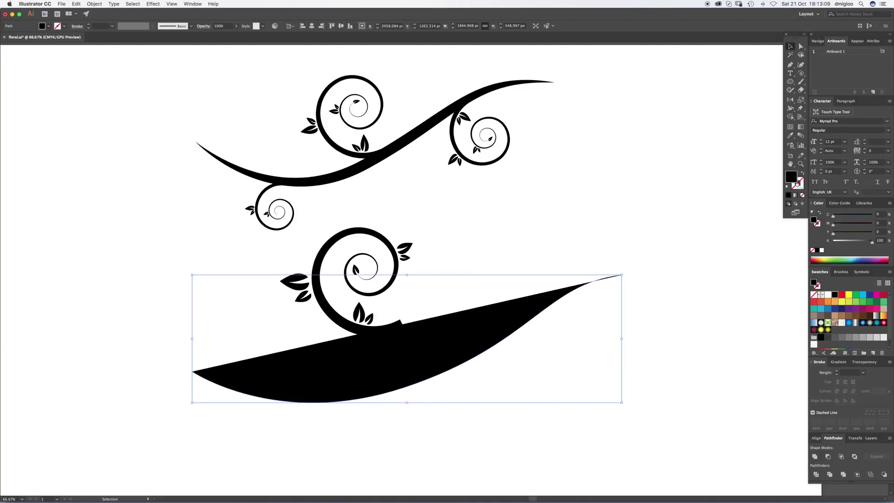
left_click_drag(797, 185, 798, 186)
- Remove the curve's fill and widen its middle with the Width tool into a thick stem
left_click(813, 251)
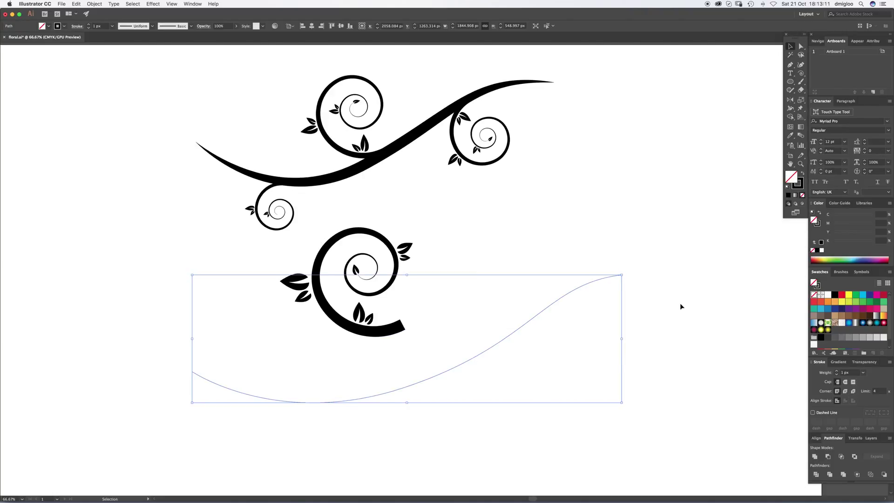
left_click(790, 109)
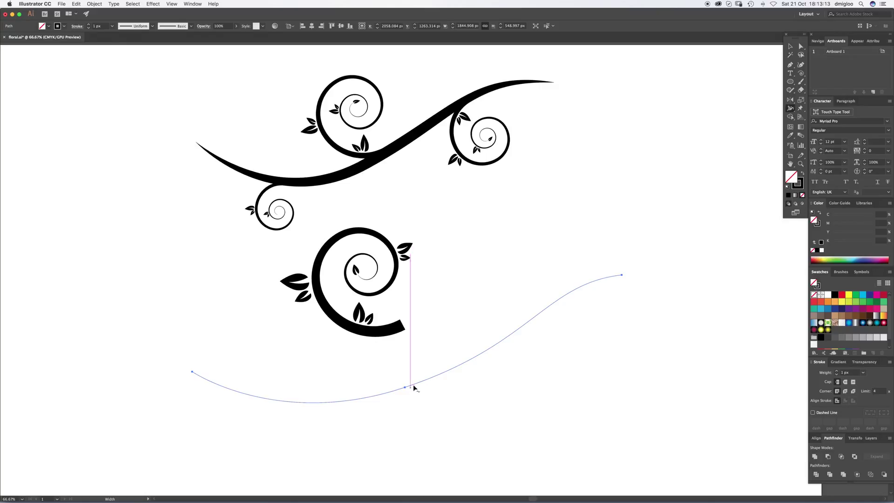
mouse_move(434, 375)
left_mouse_down()
mouse_move(445, 393)
mouse_move(439, 386)
left_mouse_up()
- Zoom in on the stem's right end and pinch it to a fine point
key("a")
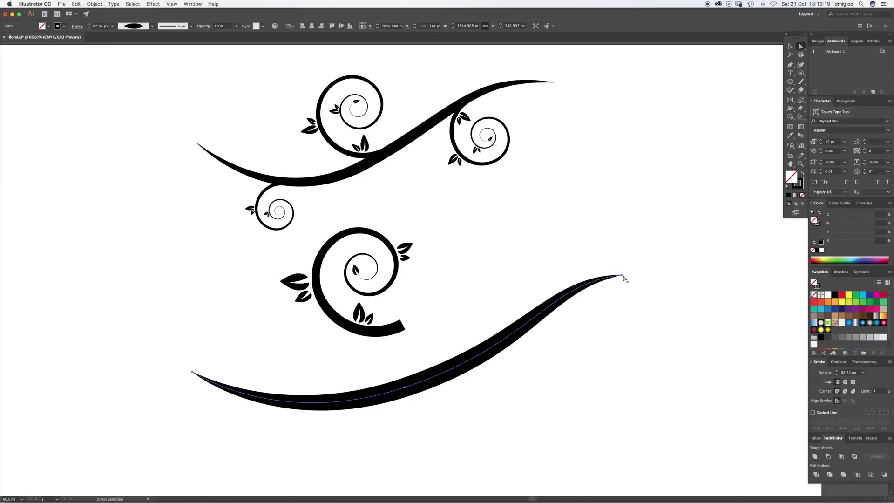
key("z")
left_click_drag(616, 278, 846, 223)
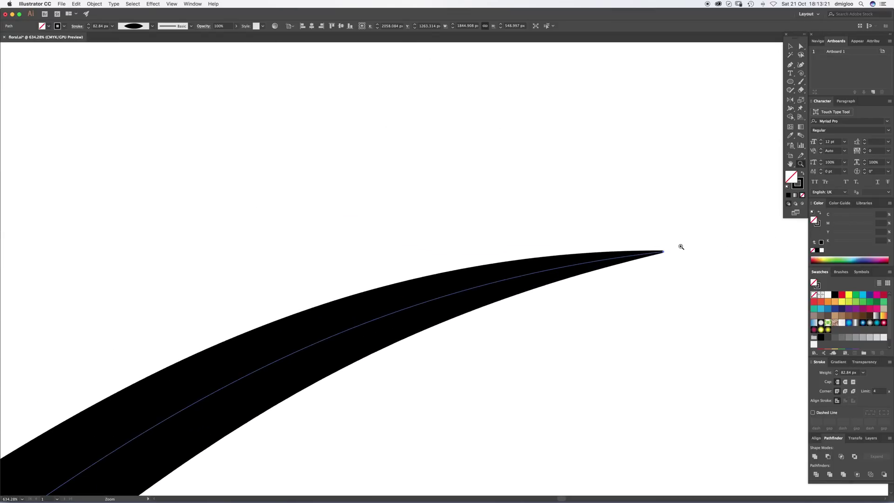
left_click_drag(680, 247, 793, 224)
left_click(789, 108)
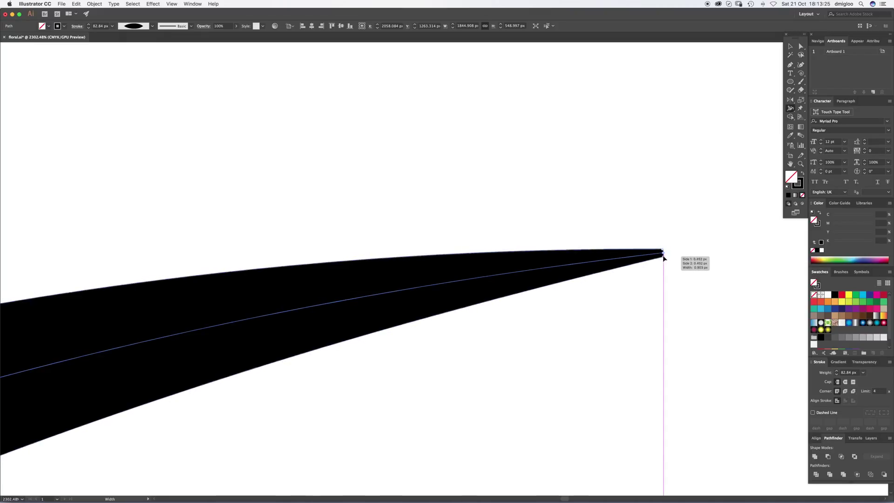
left_click_drag(665, 260, 665, 253)
- Bring the stem's blunt end into view and taper it to a sharp point
left_click(818, 42)
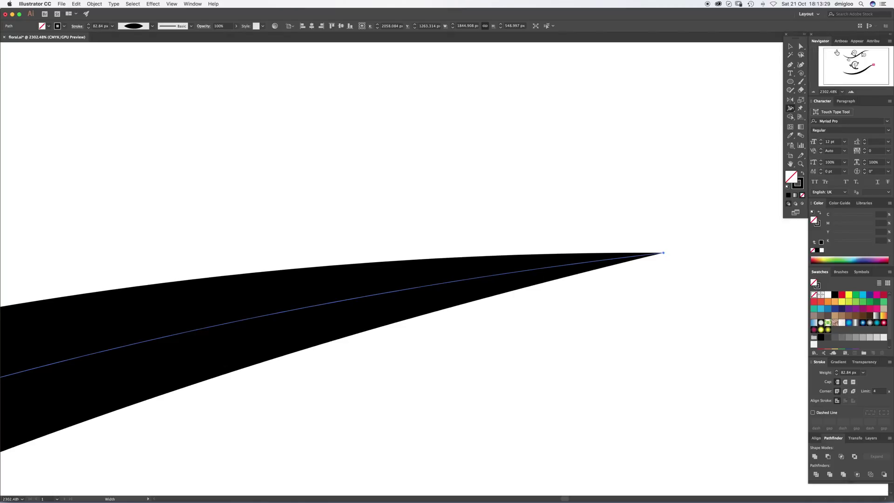
left_click_drag(846, 76, 843, 72)
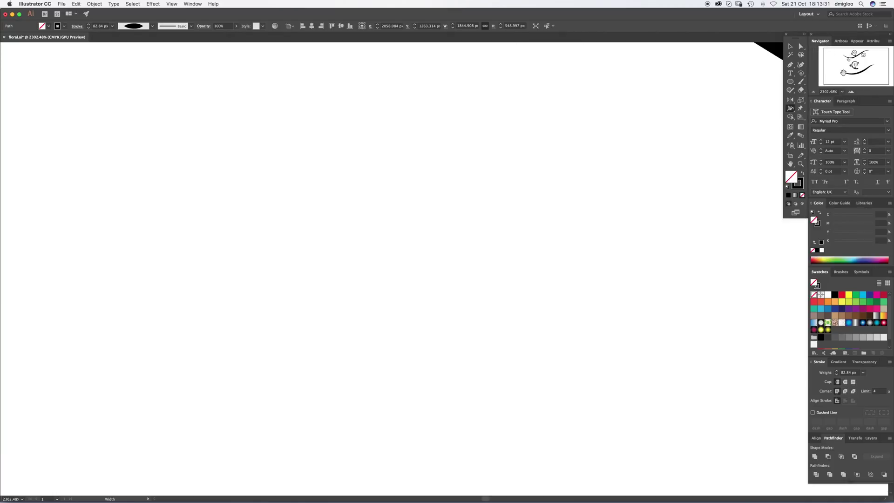
mouse_move(624, 135)
left_mouse_down()
mouse_move(637, 397)
mouse_move(657, 439)
left_mouse_up()
left_click_drag(380, 158, 467, 325)
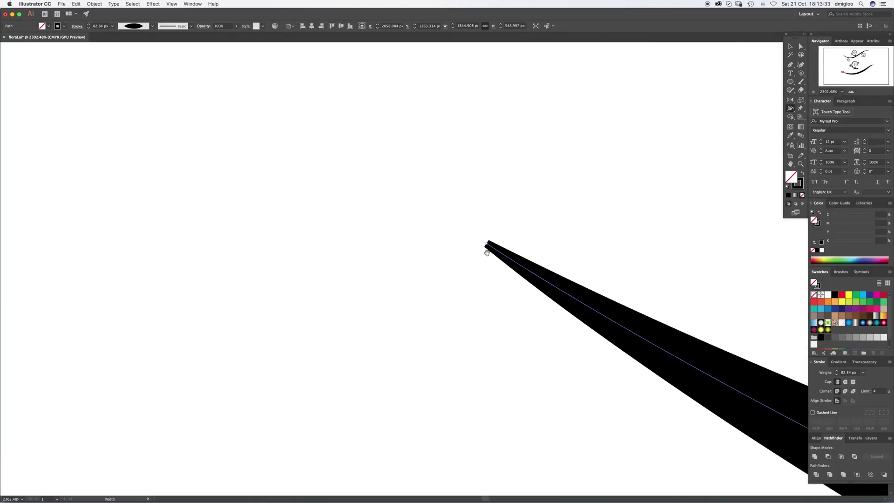
left_click_drag(485, 246, 486, 243)
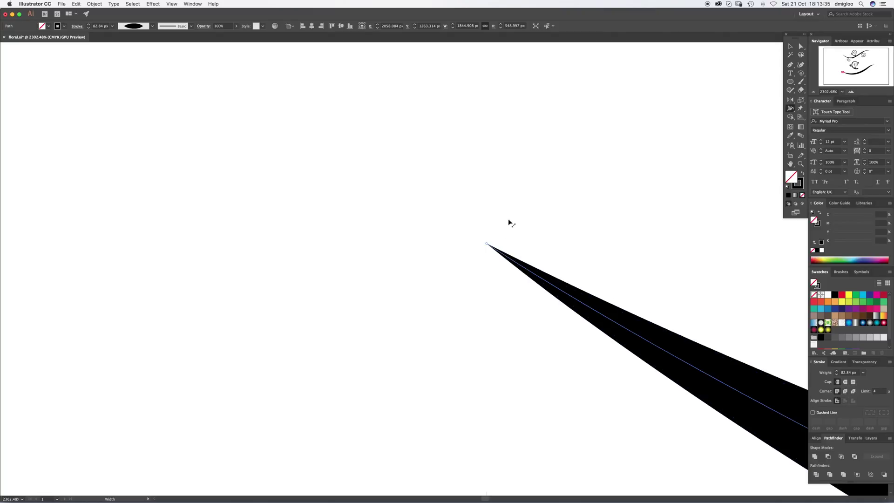
left_click(531, 208, "super")
- Zoom out and nudge the leafy spiral group so it sits on the stem
left_click(601, 295, "alt+super")
left_click(604, 294, "alt+super")
left_click(605, 296, "alt+super")
left_click(606, 298, "alt+super")
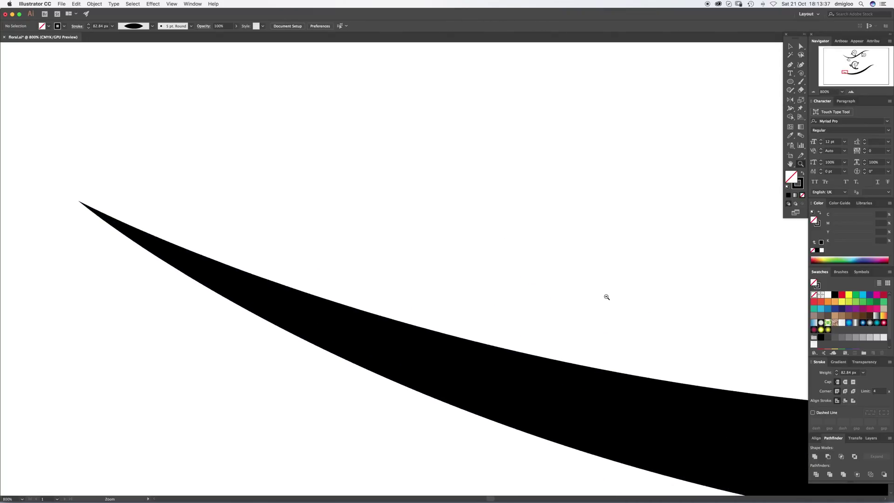
left_click(607, 298, "alt+super")
left_click(606, 298, "alt+super")
left_click(606, 298, "alt")
left_click(558, 192, "alt")
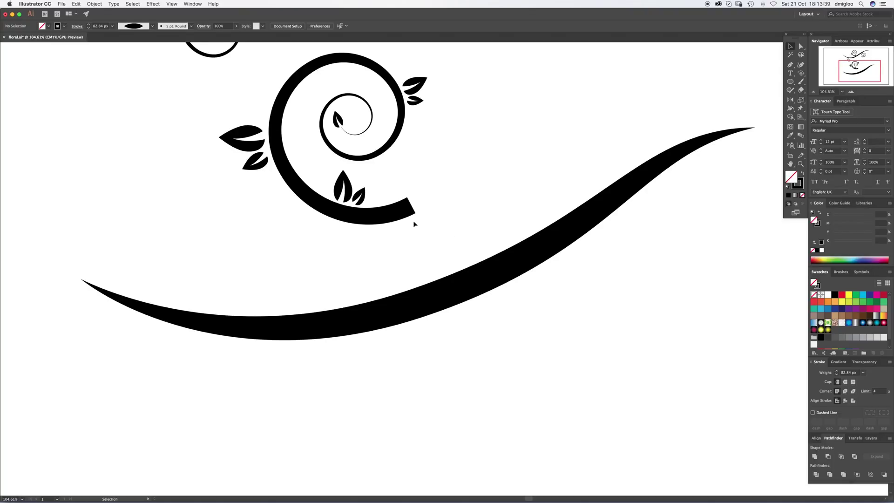
left_click_drag(414, 223, 430, 331)
key("Right")
key("Right")
key("Right")
key("Down")
key("Down")
key("Down")
key("Down")
key("Down")
key("Down")
key("Down")
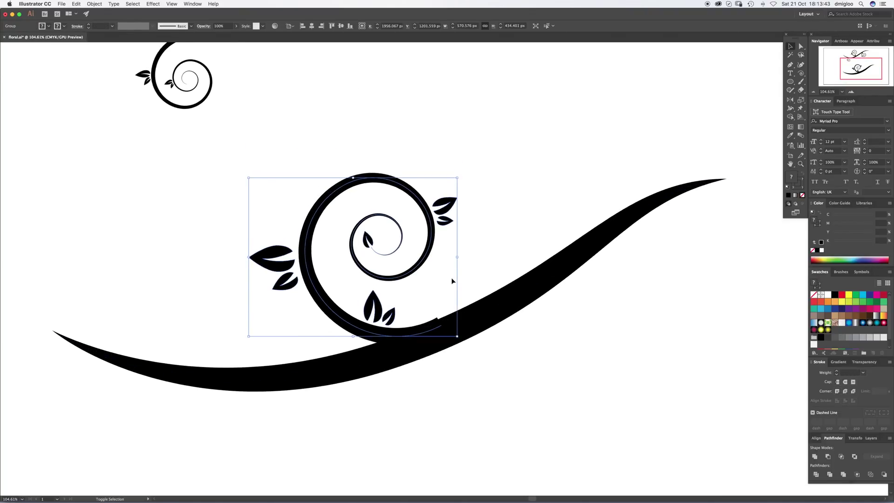
left_click_drag(451, 277, 451, 277)
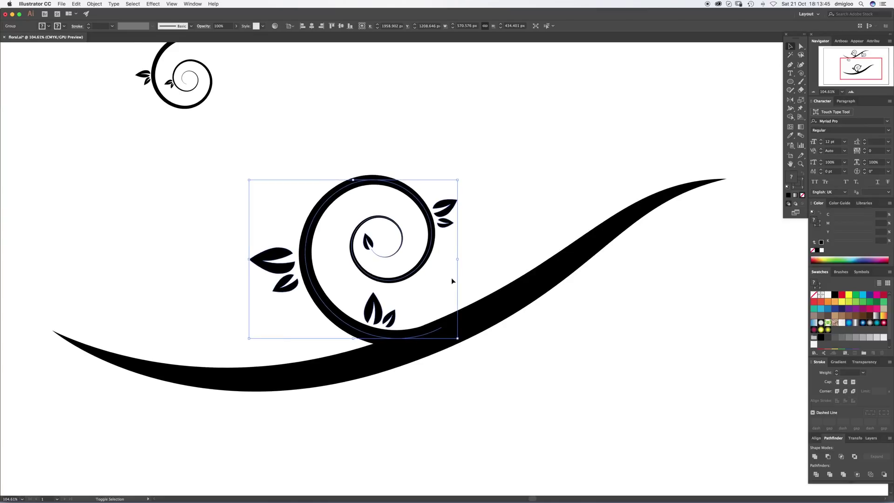
left_click(523, 166)
- Alt-drag a copy of the spiral down-right and rotate it about 180°
key("z")
scroll(454, 328, "down", 3)
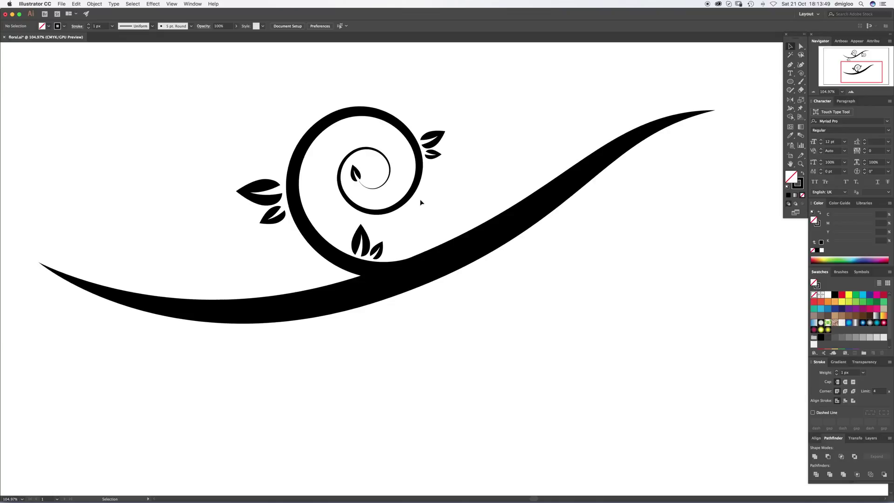
left_click_drag(414, 193, 561, 355)
left_click_drag(595, 269, 367, 391)
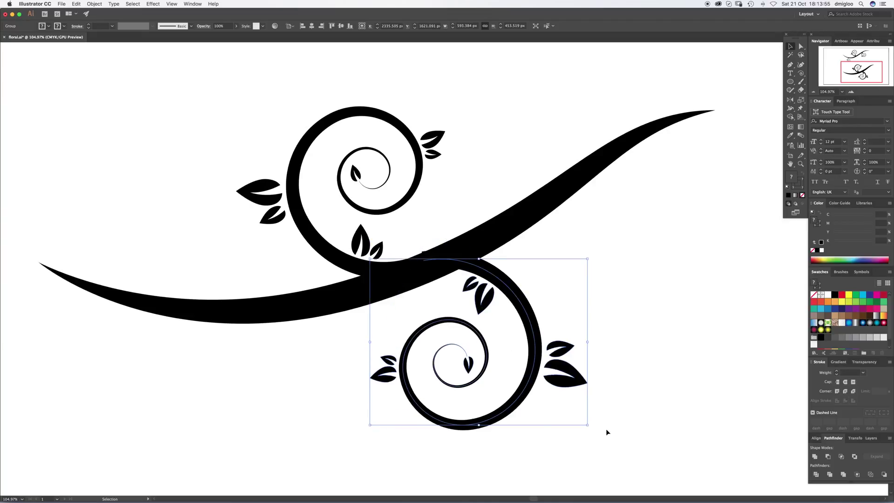
left_click_drag(589, 428, 612, 387)
- Shrink the rotated copy slightly and nudge it up under the stem's right side
left_click_drag(469, 273, 576, 221)
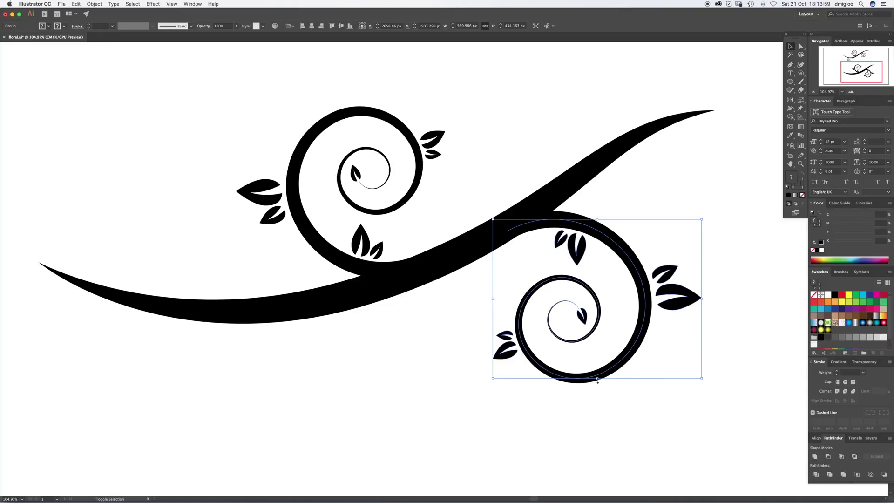
left_click_drag(597, 379, 598, 352)
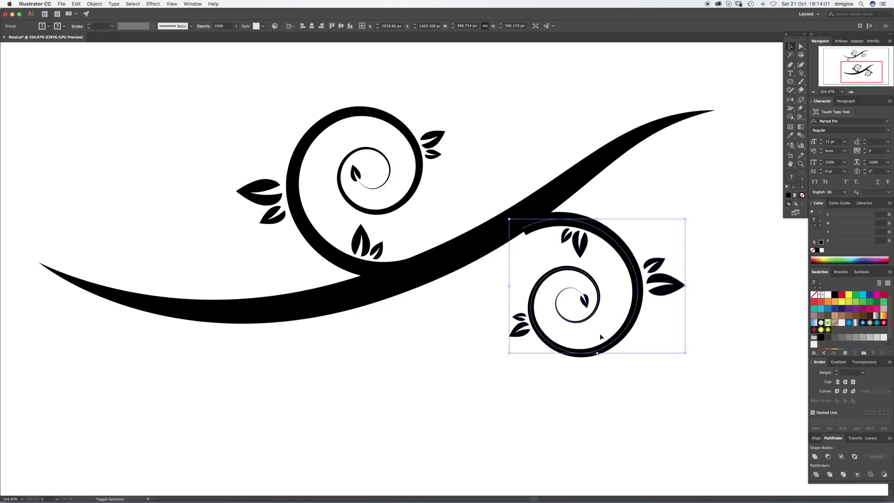
key("Up")
key("Up")
key("Up")
key("Up")
key("Up")
key("Up")
key("Up")
key("Up")
key("Up")
key("Up")
key("Up")
key("Up")
key("Up")
key("Up")
key("Up")
key("Up")
key("Up")
key("Up")
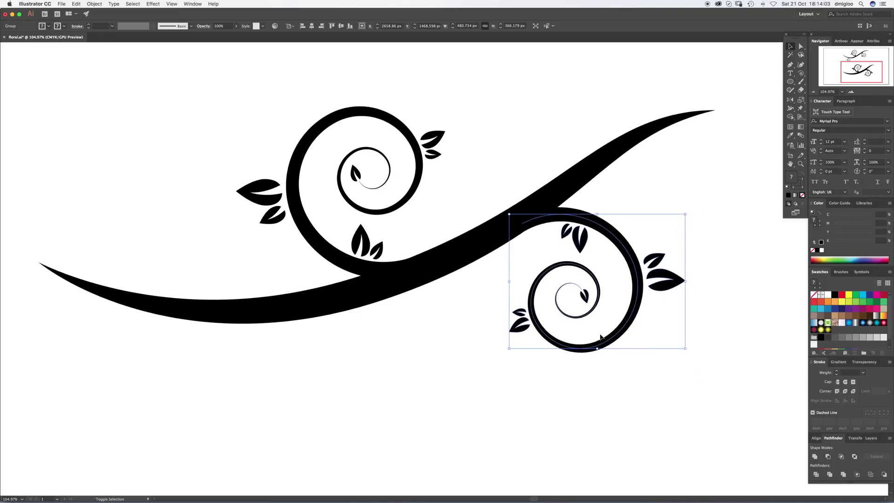
key("Up")
- Duplicate the lower-right spiral down-left and mirror it with the Reflect tool
left_click(692, 164)
key("z")
left_click(438, 311, "alt")
left_click(447, 296, "alt")
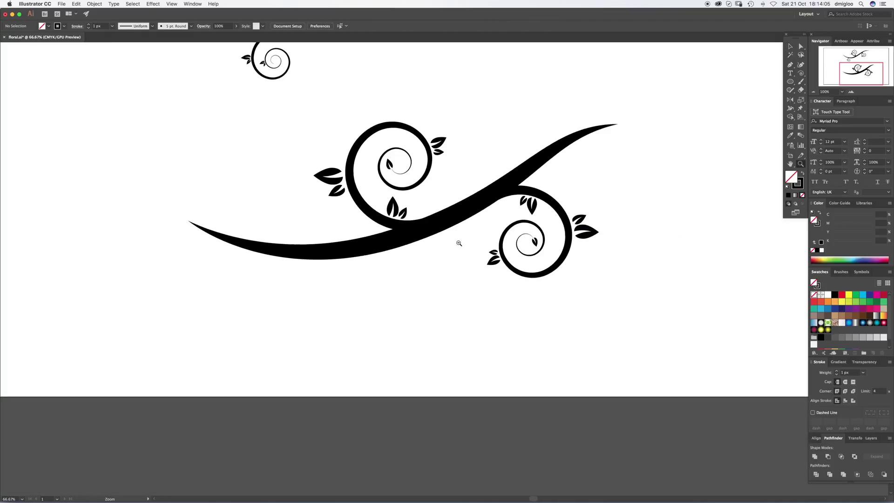
left_click(457, 177, "alt")
left_click_drag(429, 204, 432, 221)
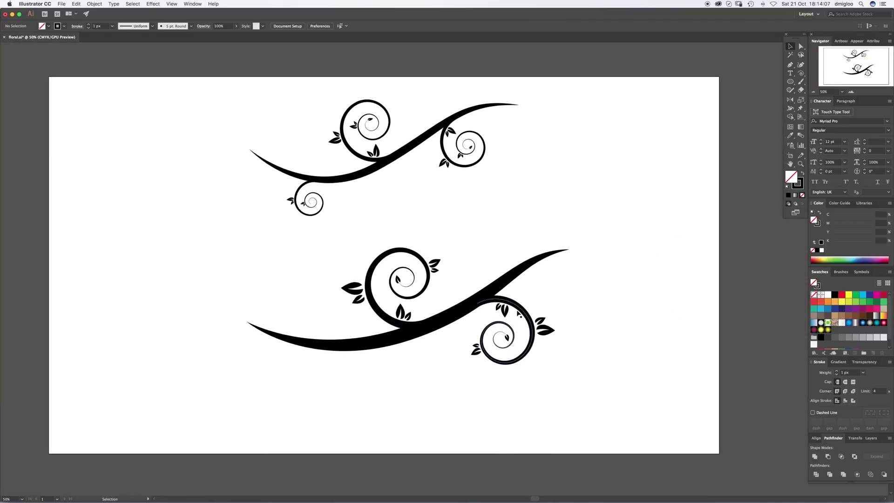
left_click_drag(518, 314, 371, 385)
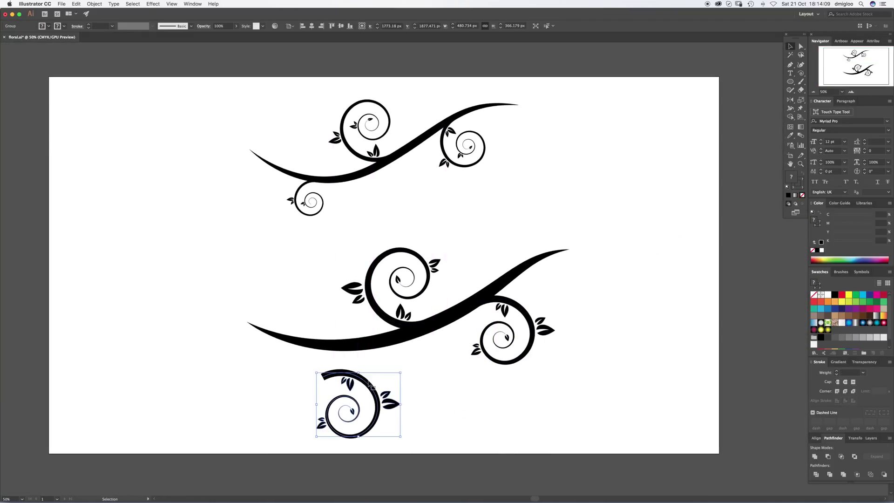
double_click(791, 101)
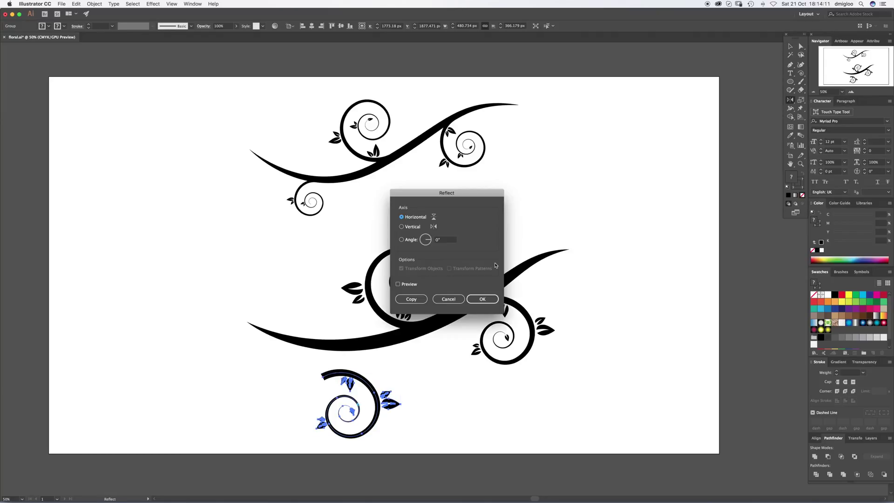
left_click(490, 299)
- Rotate, enlarge and position the mirrored spiral beneath the stem's left end
left_click_drag(404, 371, 393, 430)
key("z")
left_click_drag(323, 367, 306, 264)
key("v")
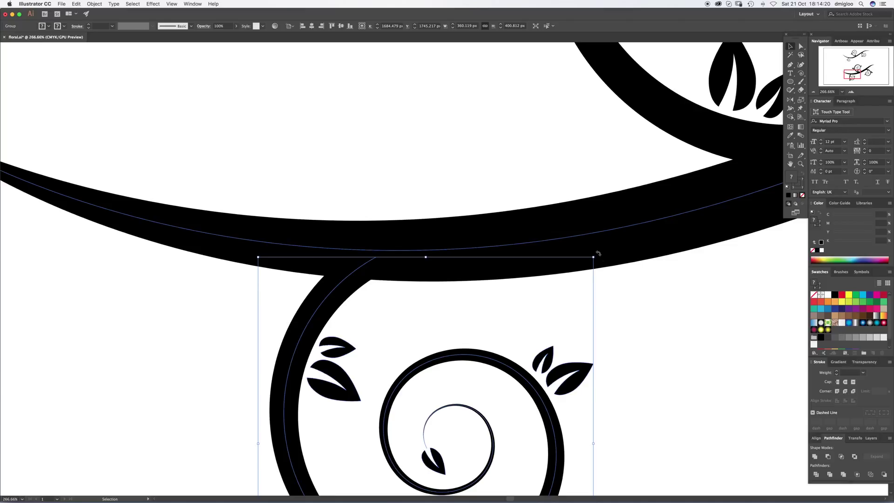
left_click_drag(598, 252, 708, 385)
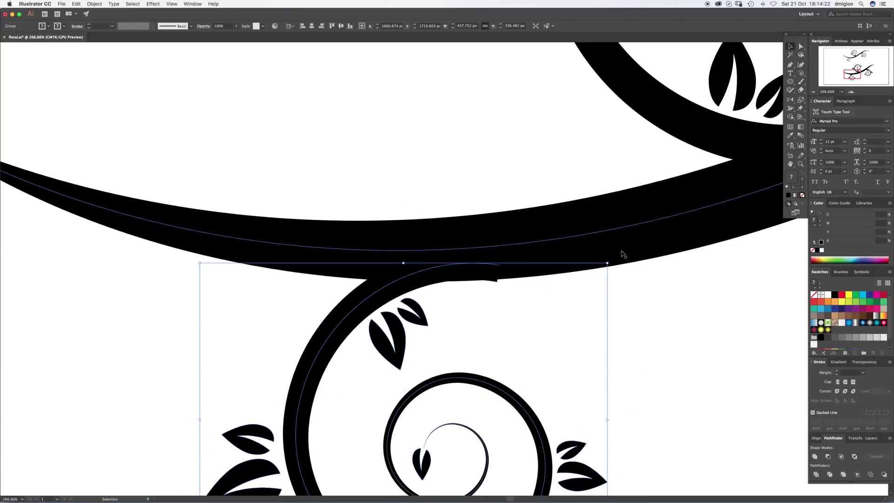
left_click_drag(611, 262, 598, 249)
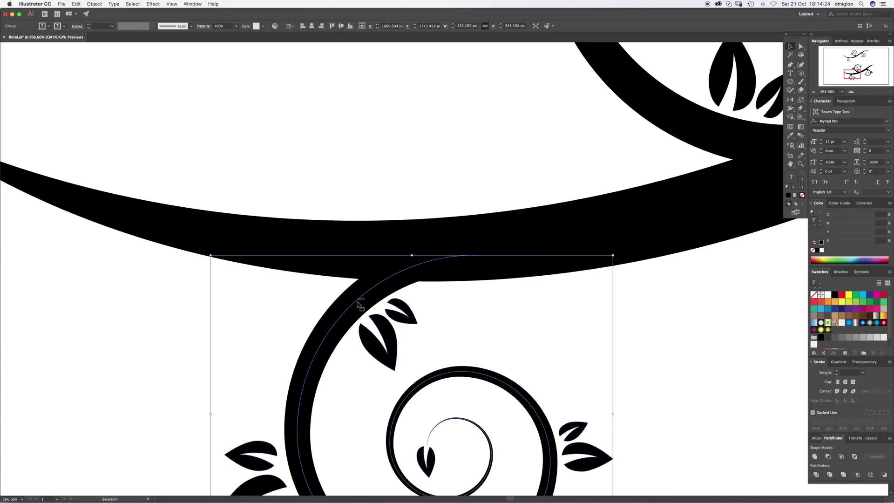
left_click_drag(361, 301, 330, 307)
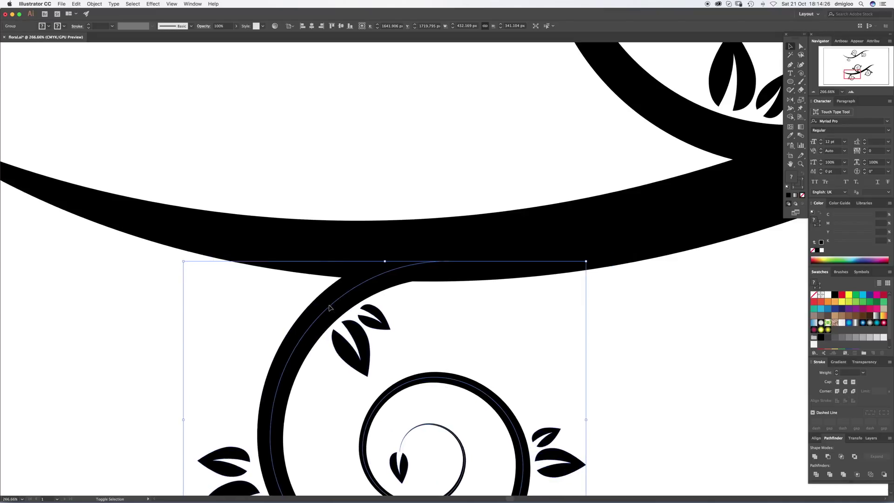
key("Down")
key("Down")
key("Down")
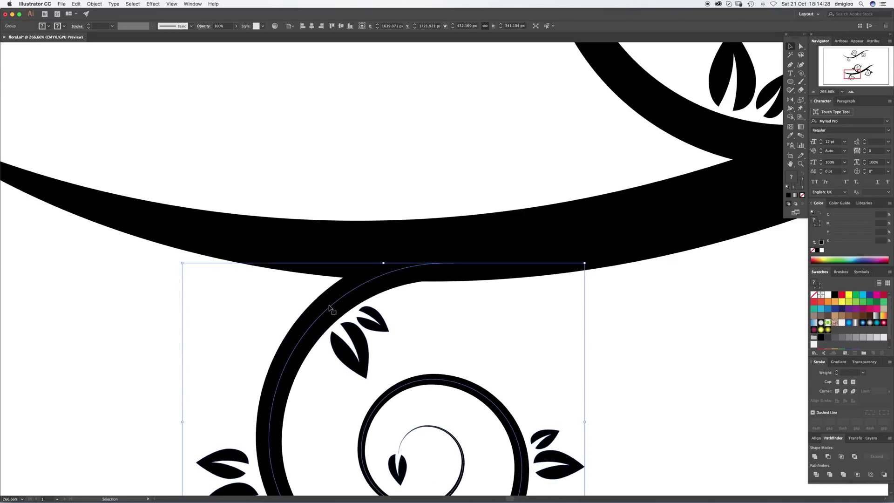
left_click_drag(333, 305, 298, 305)
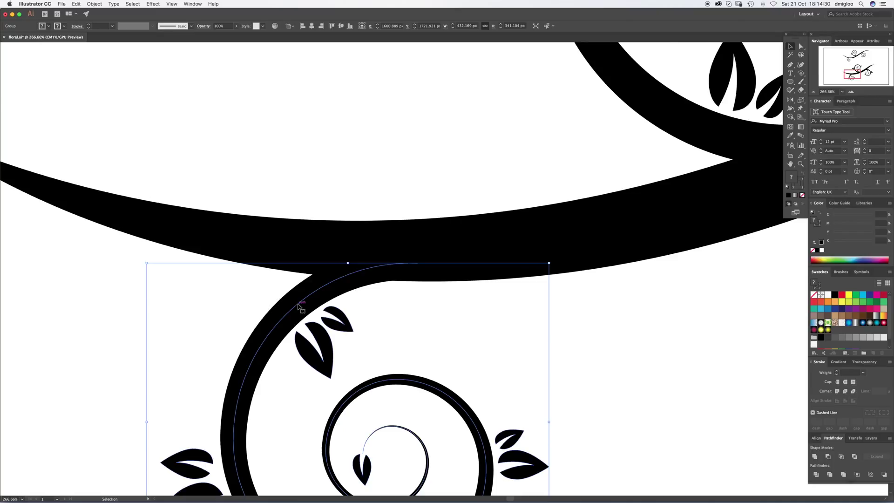
left_click(631, 309)
- Zoom out to 50% and marquee-check the lower three-spiral ornament, then deselect
key("z")
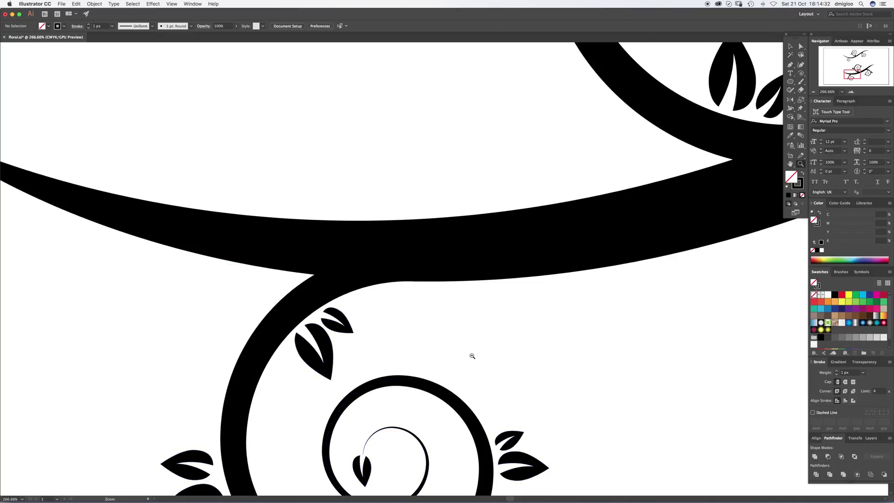
left_click(479, 354, "alt")
left_click(487, 351, "alt")
left_click(585, 205, "alt")
left_click(578, 197, "alt")
left_click(454, 202, "alt")
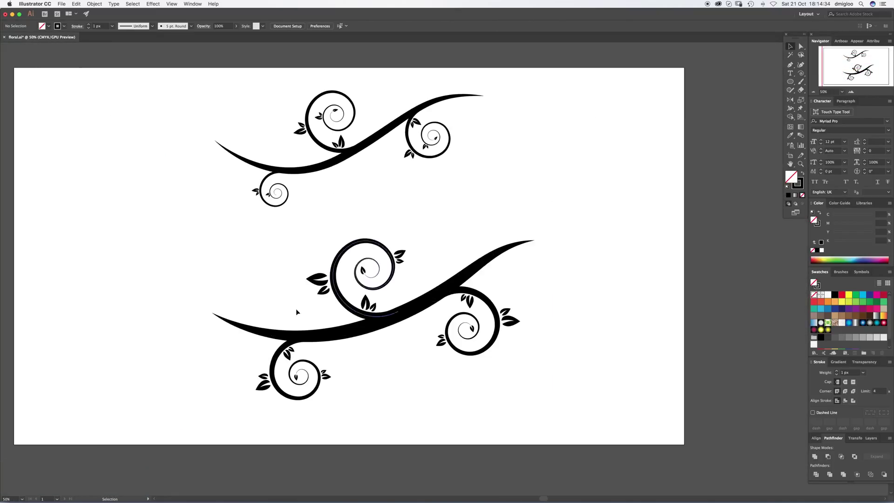
left_click_drag(511, 344, 563, 249)
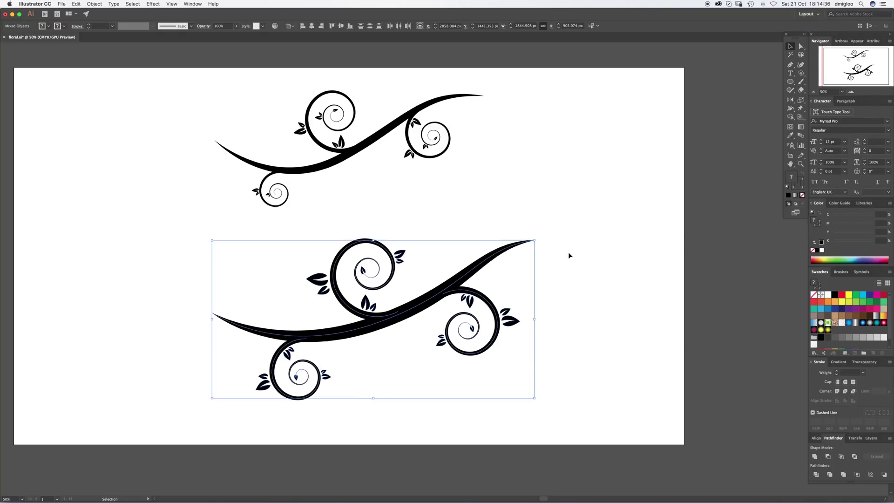
left_click(577, 257)
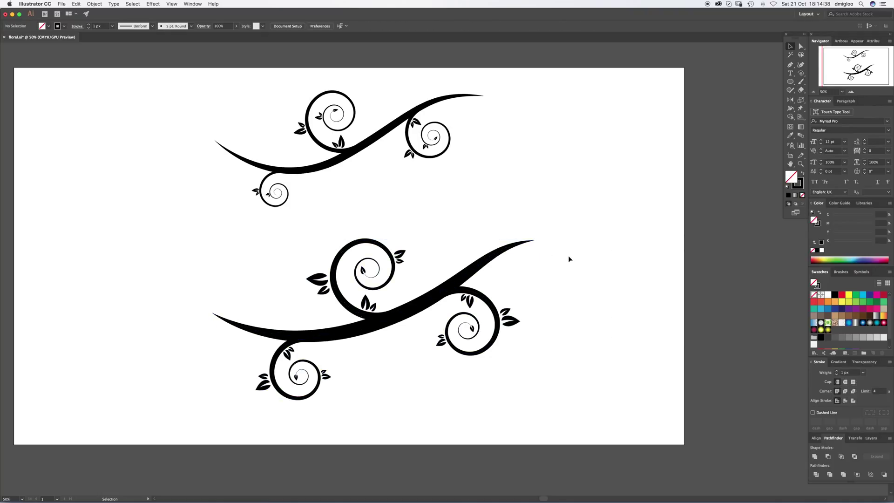